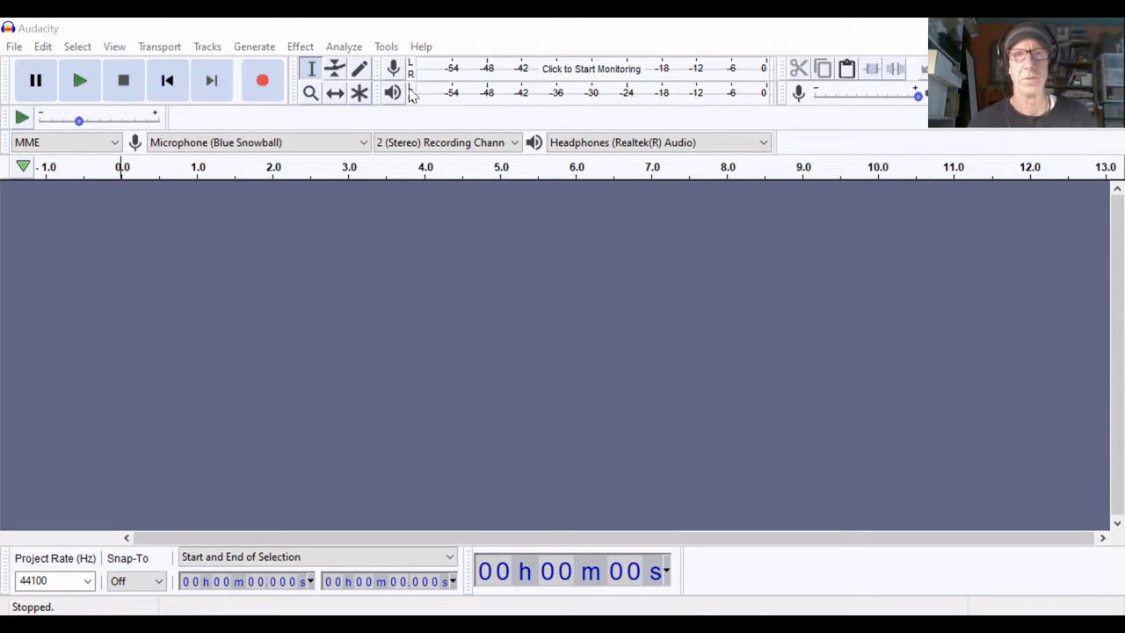
Check the microphone input level and record a voice take of about 22.5 seconds on a new track.
{"action": "left_click", "coordinate": [566, 78]}
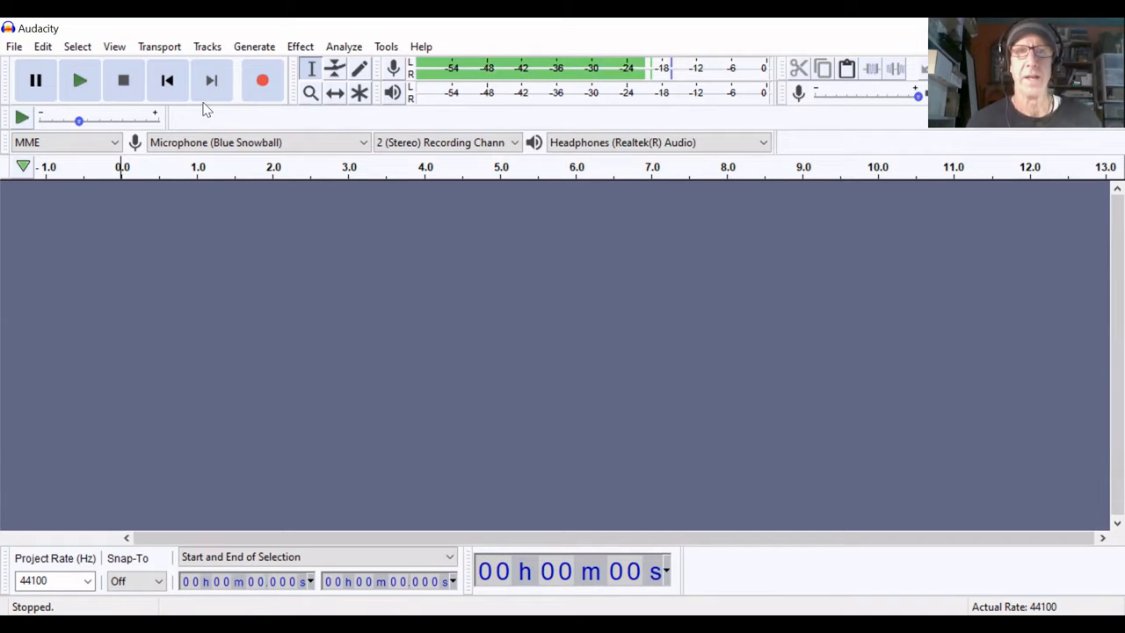
{"action": "left_click", "coordinate": [264, 81]}
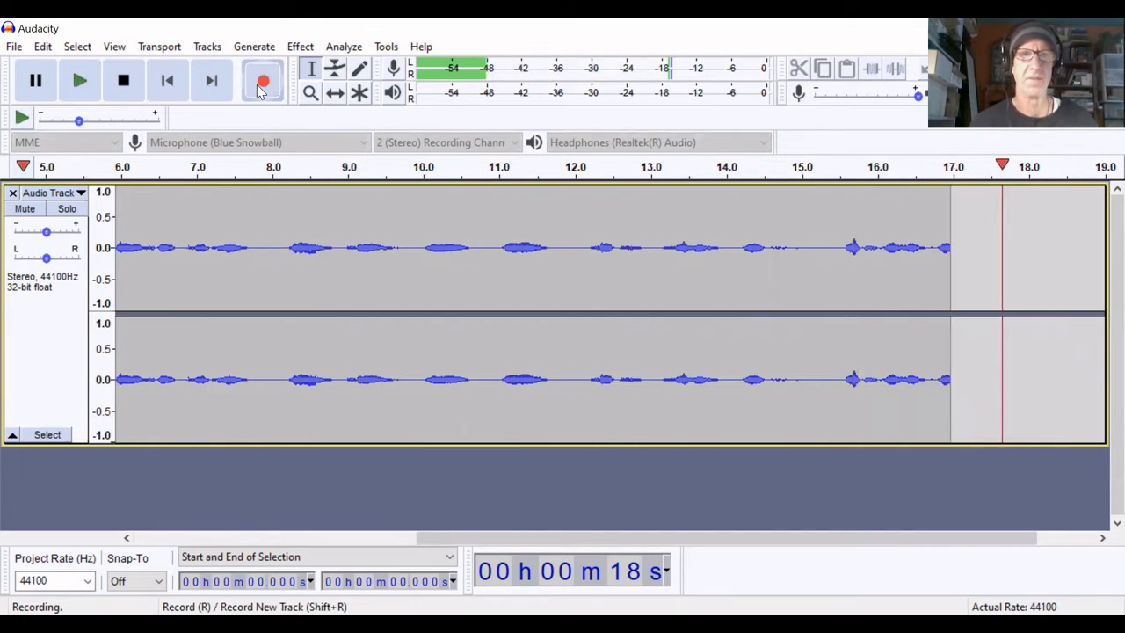
{"action": "left_click", "coordinate": [125, 86]}
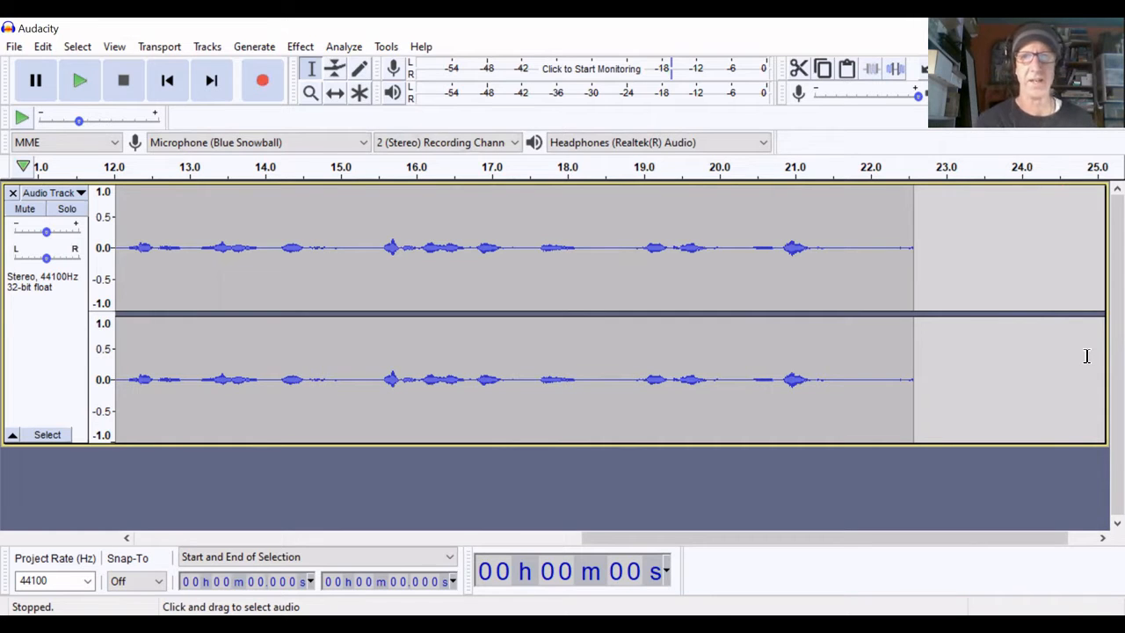
Play back the recording from about 5.5 s to find where a new section should be inserted.
{"action": "left_click", "coordinate": [876, 247]}
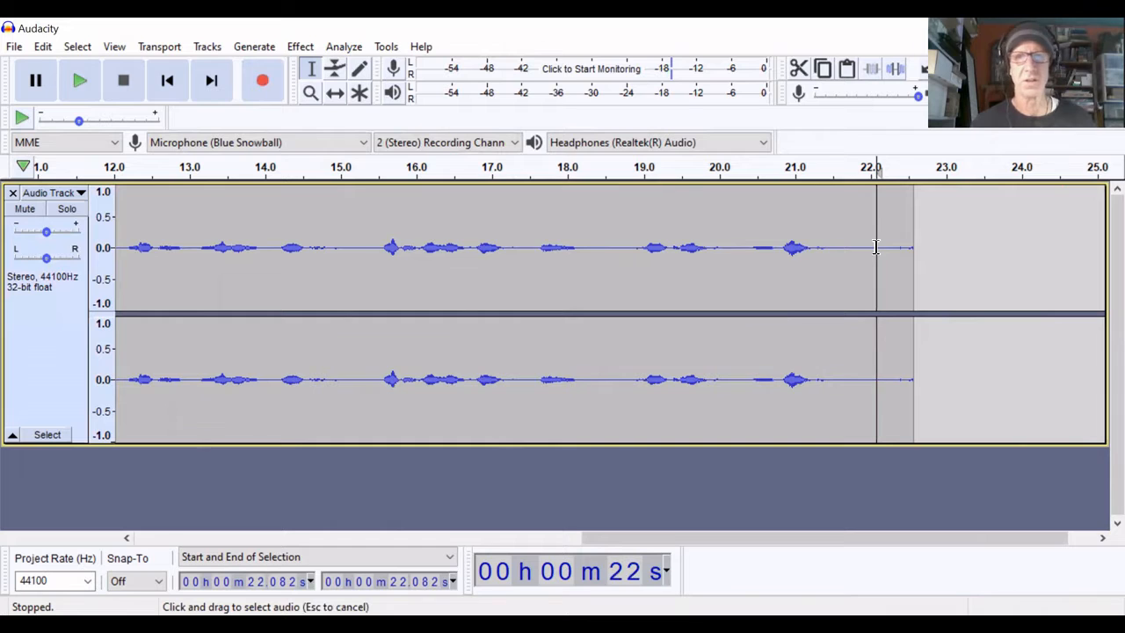
{"action": "left_click_drag", "start_coordinate": [875, 247], "coordinate": [875, 298]}
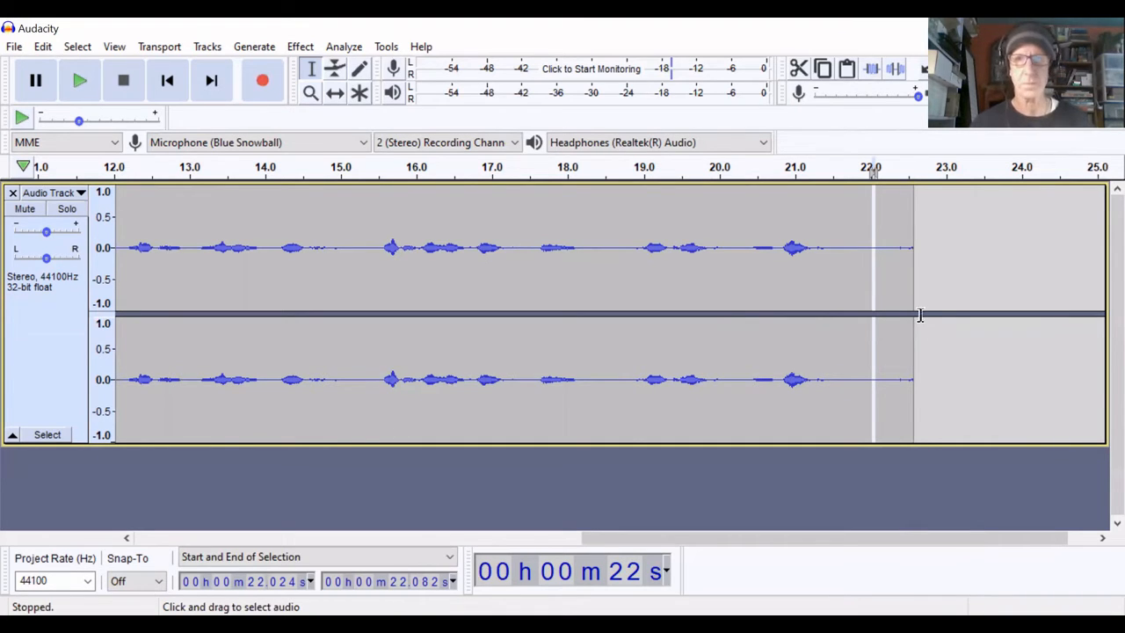
{"action": "left_click", "coordinate": [124, 250]}
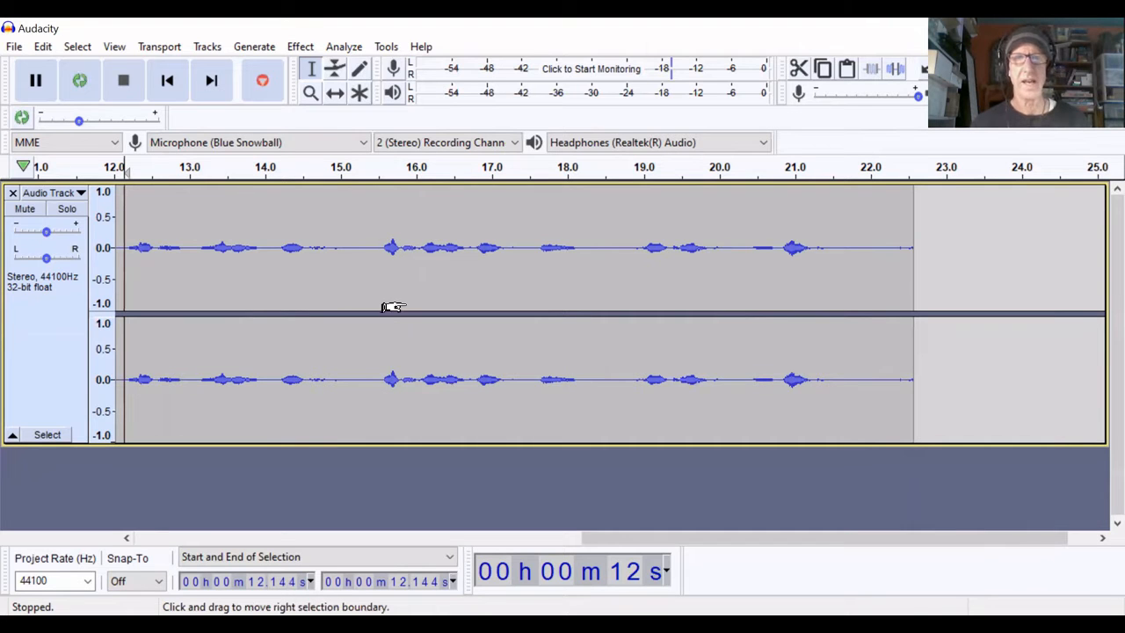
{"action": "scroll", "coordinate": [504, 286], "scroll_direction": "left", "scroll_amount": 3}
{"action": "scroll", "coordinate": [504, 286], "scroll_direction": "left", "scroll_amount": 6}
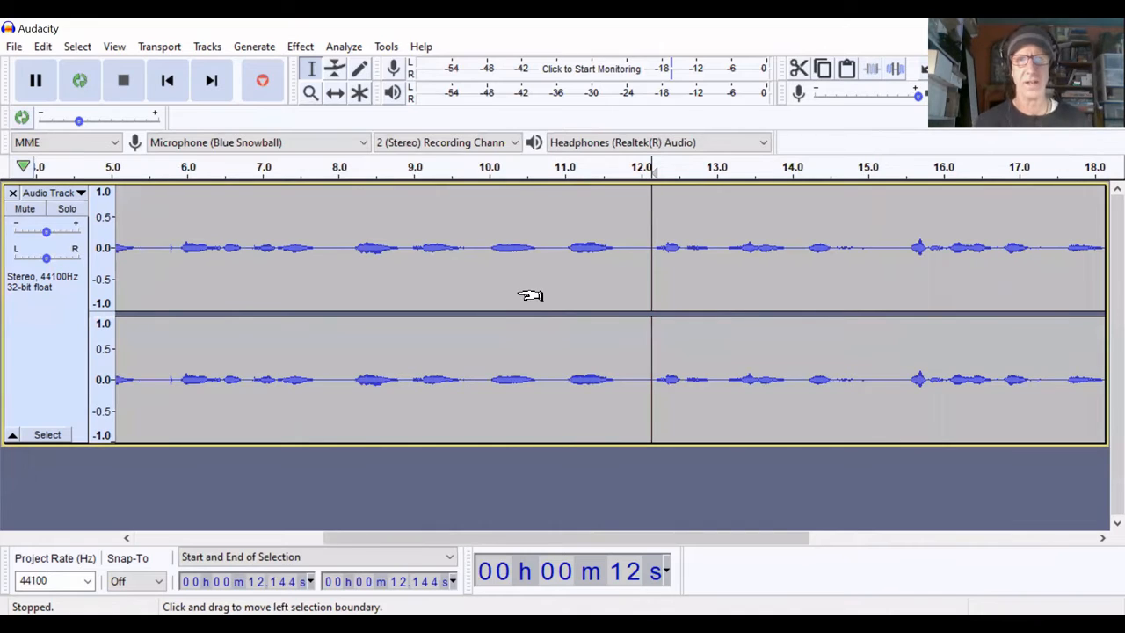
{"action": "left_click", "coordinate": [152, 249]}
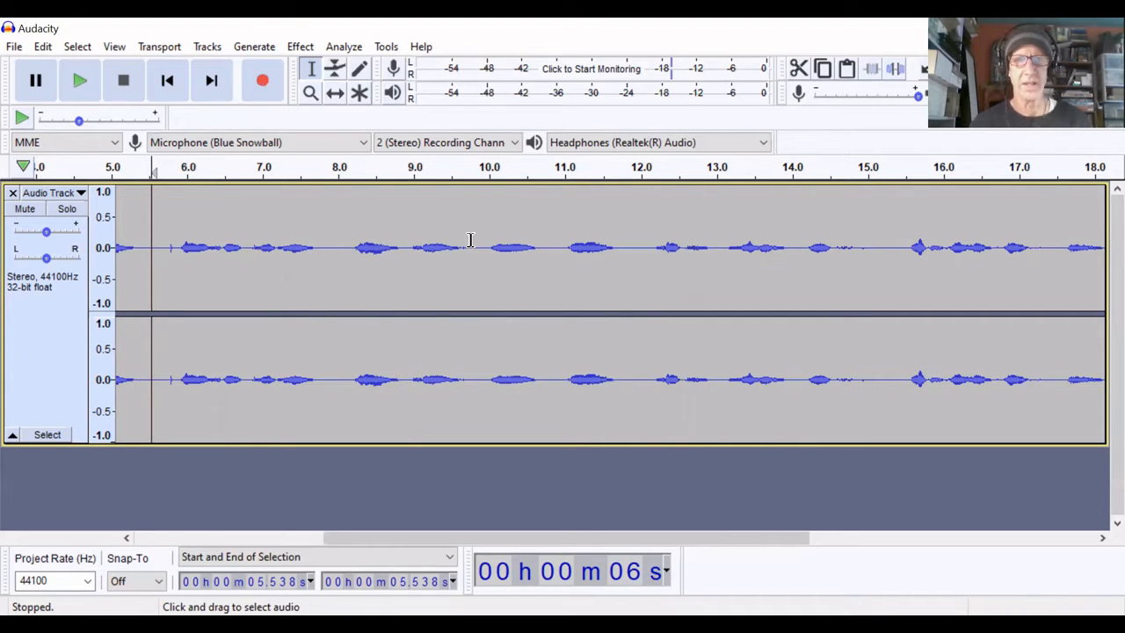
{"action": "key", "text": "space"}
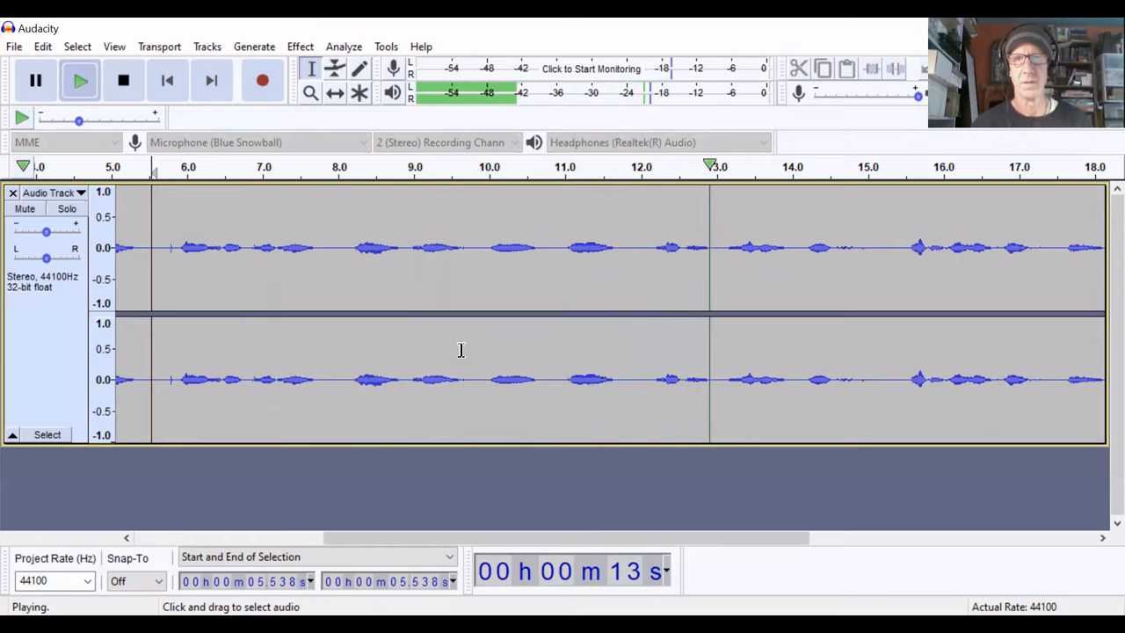
{"action": "key", "text": "space"}
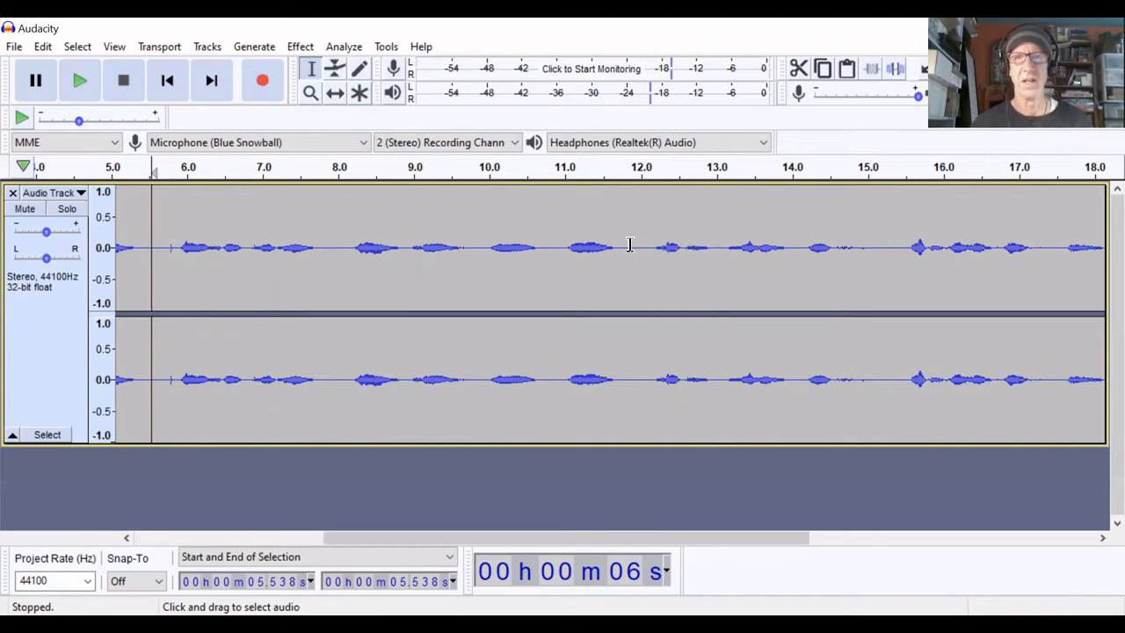
Split the voice clip at 11.865 s, in the silent gap between two phrases.
{"action": "left_click", "coordinate": [629, 244]}
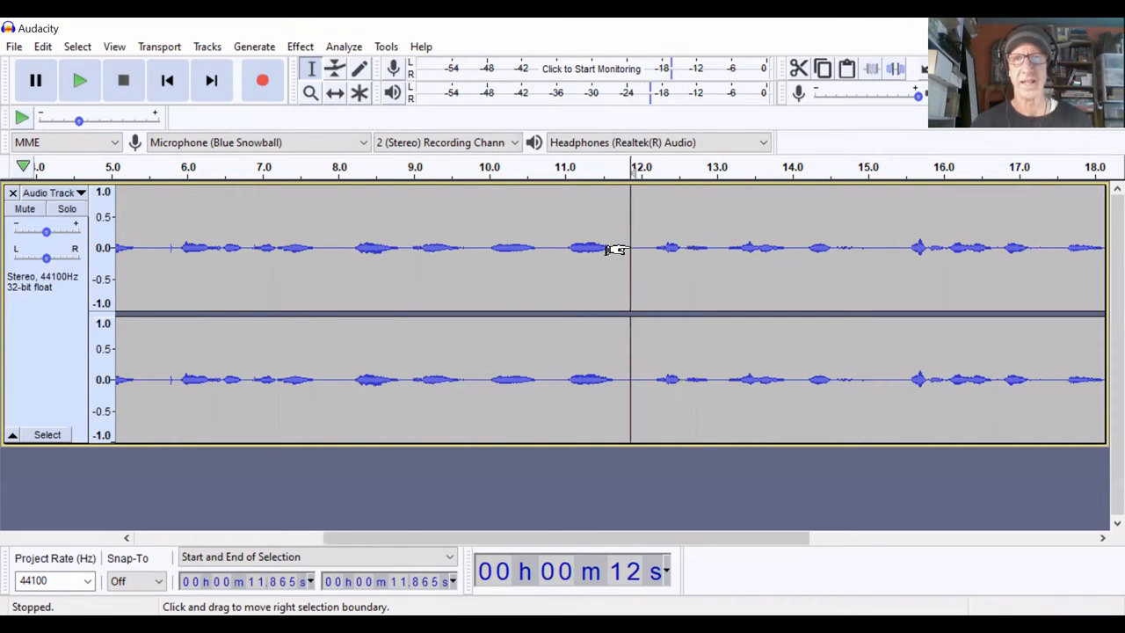
{"action": "left_click", "coordinate": [40, 49]}
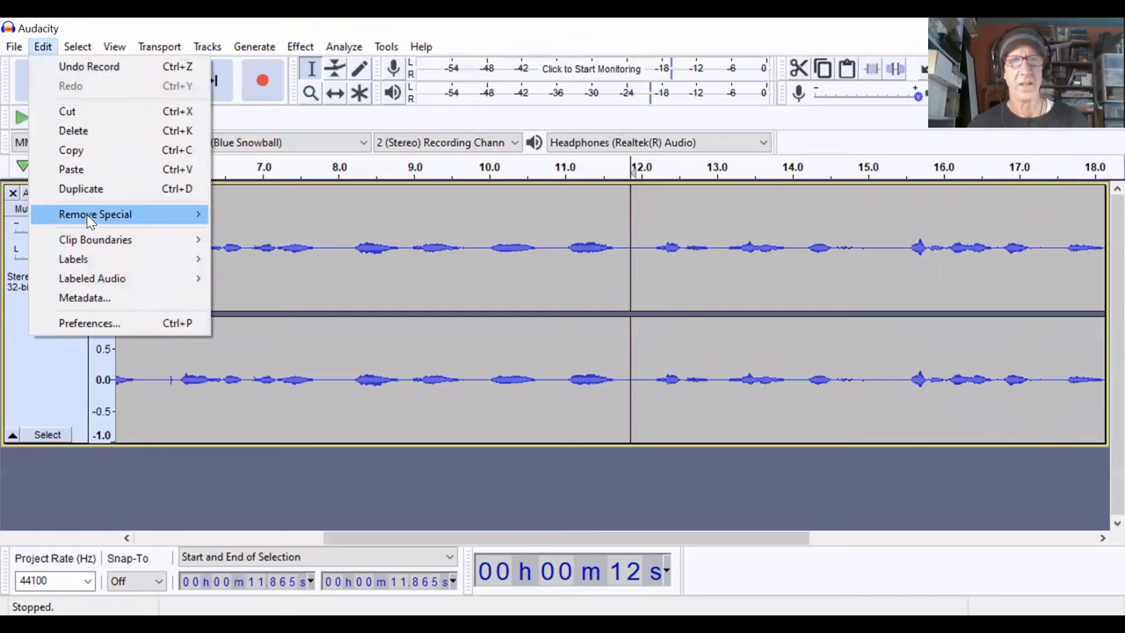
{"action": "mouse_move", "coordinate": [102, 240]}
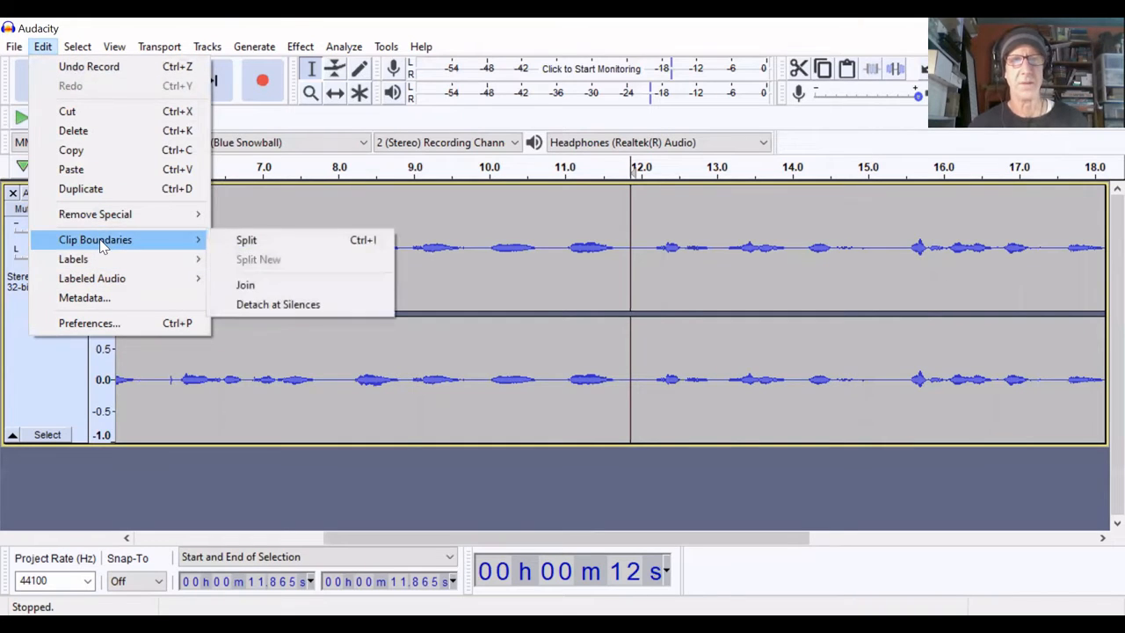
{"action": "left_click", "coordinate": [278, 241]}
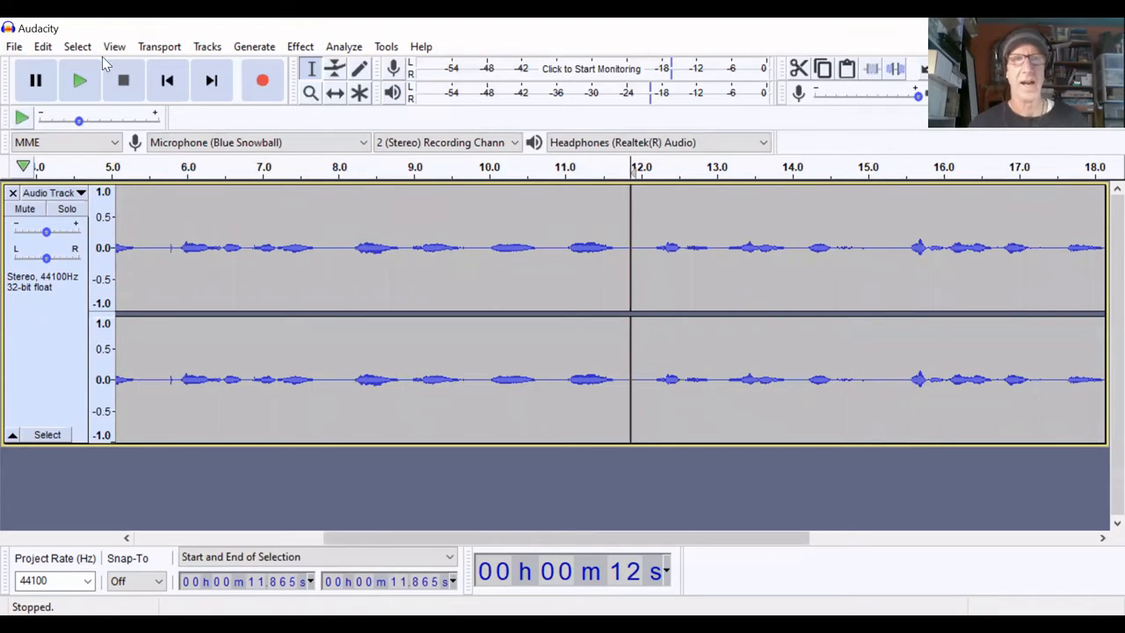
Add a new stereo track and isolate it by soloing it and muting the original voice track.
{"action": "left_click", "coordinate": [208, 49]}
{"action": "mouse_move", "coordinate": [365, 69]}
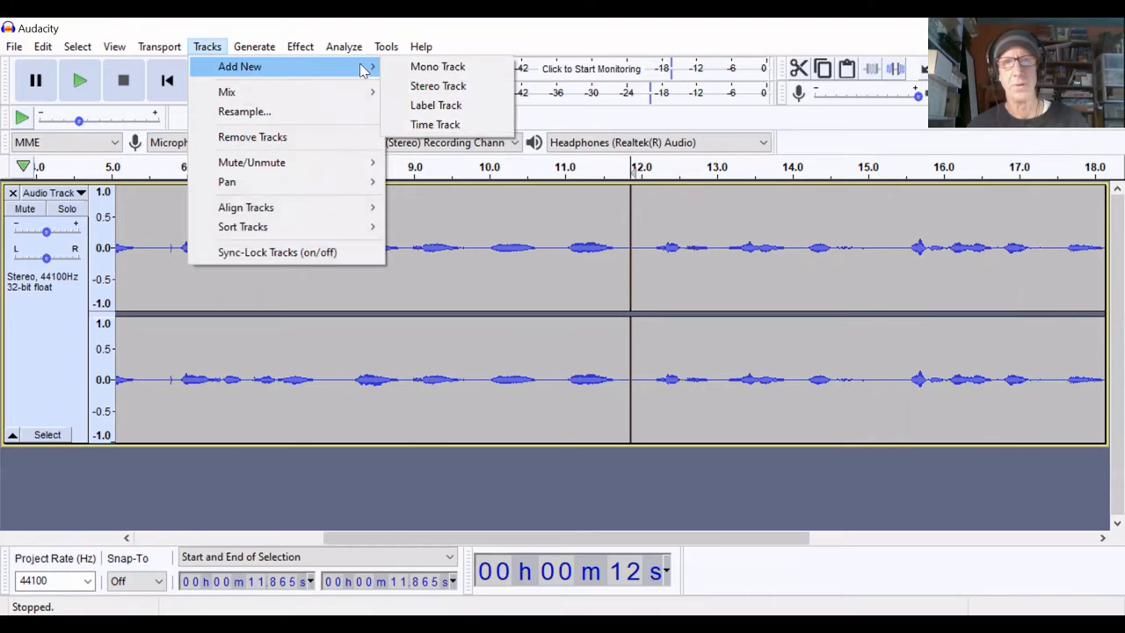
{"action": "left_click", "coordinate": [441, 88]}
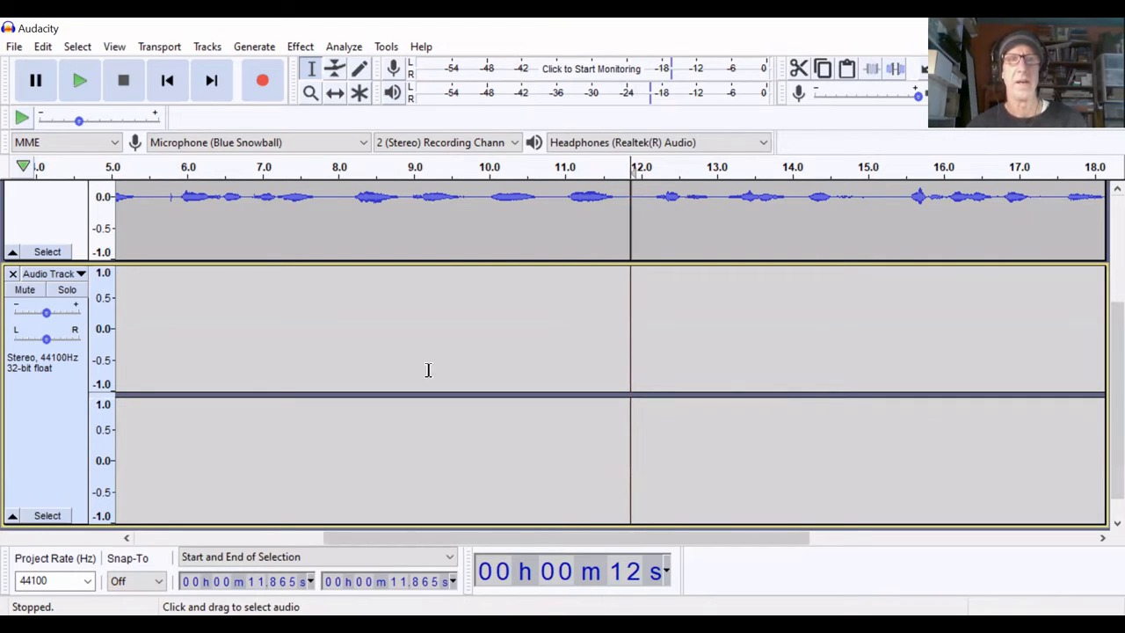
{"action": "scroll", "coordinate": [288, 353], "scroll_direction": "up", "scroll_amount": 3}
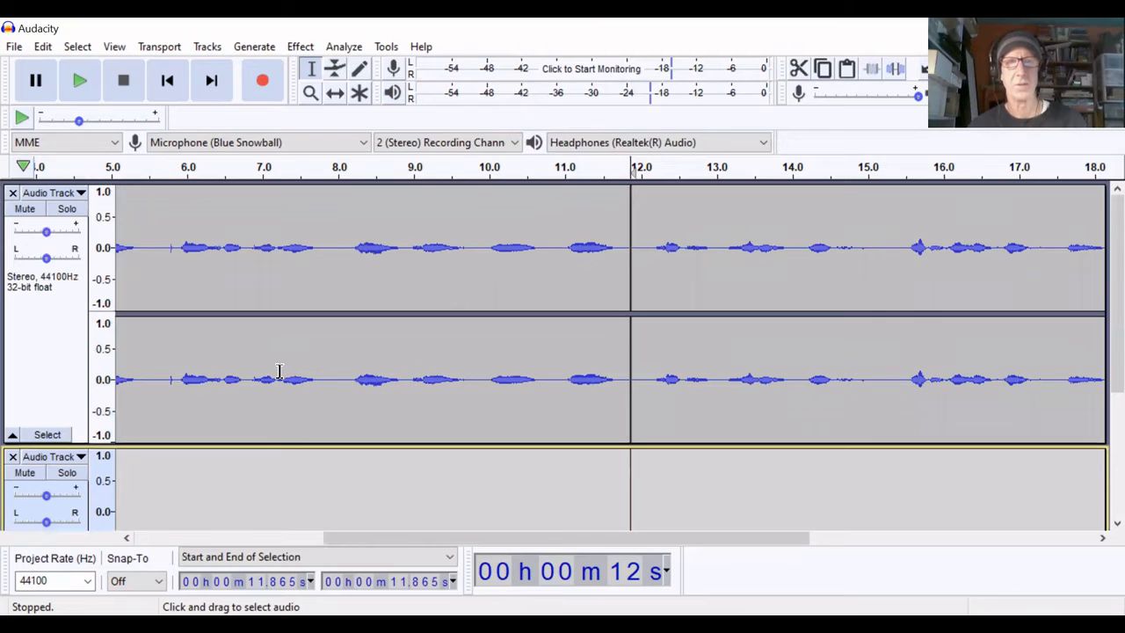
{"action": "left_click", "coordinate": [25, 211]}
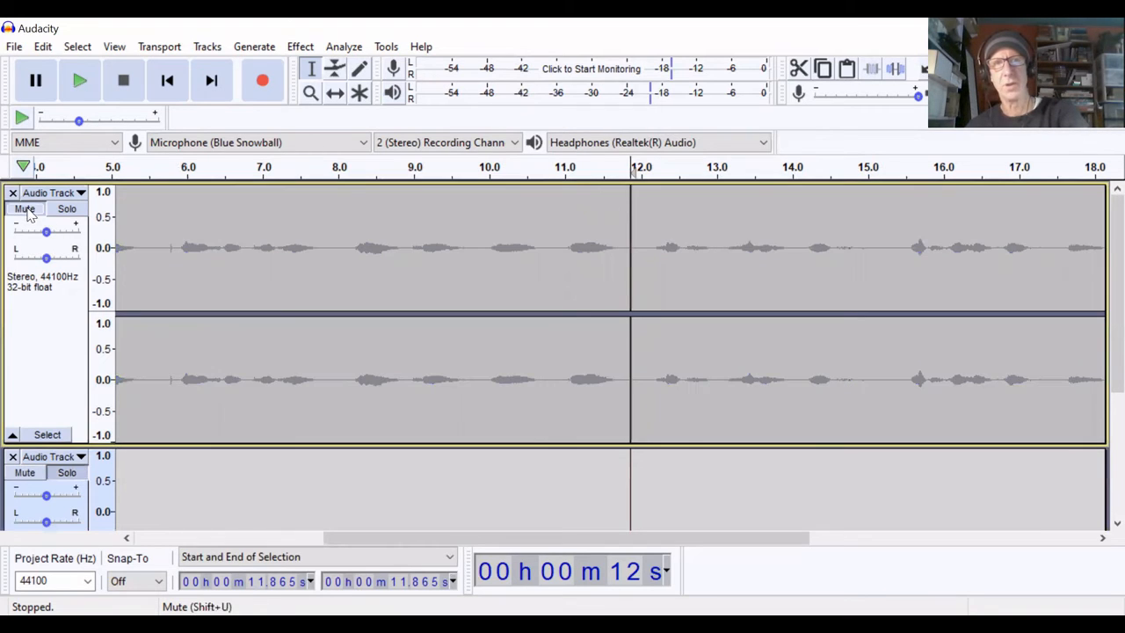
Record a trial take on the new track from 11.865 s and delete its audio from 12.063 s to 17.438 s.
{"action": "scroll", "coordinate": [690, 338], "scroll_direction": "down", "scroll_amount": 1}
{"action": "scroll", "coordinate": [693, 341], "scroll_direction": "down", "scroll_amount": 3}
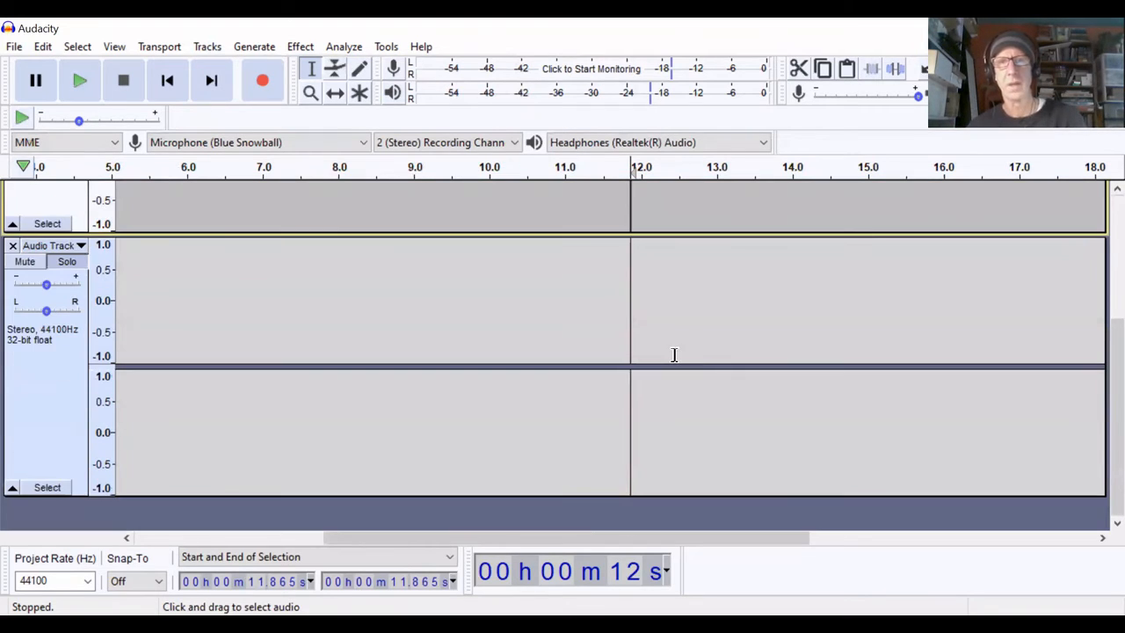
{"action": "left_click", "coordinate": [636, 327]}
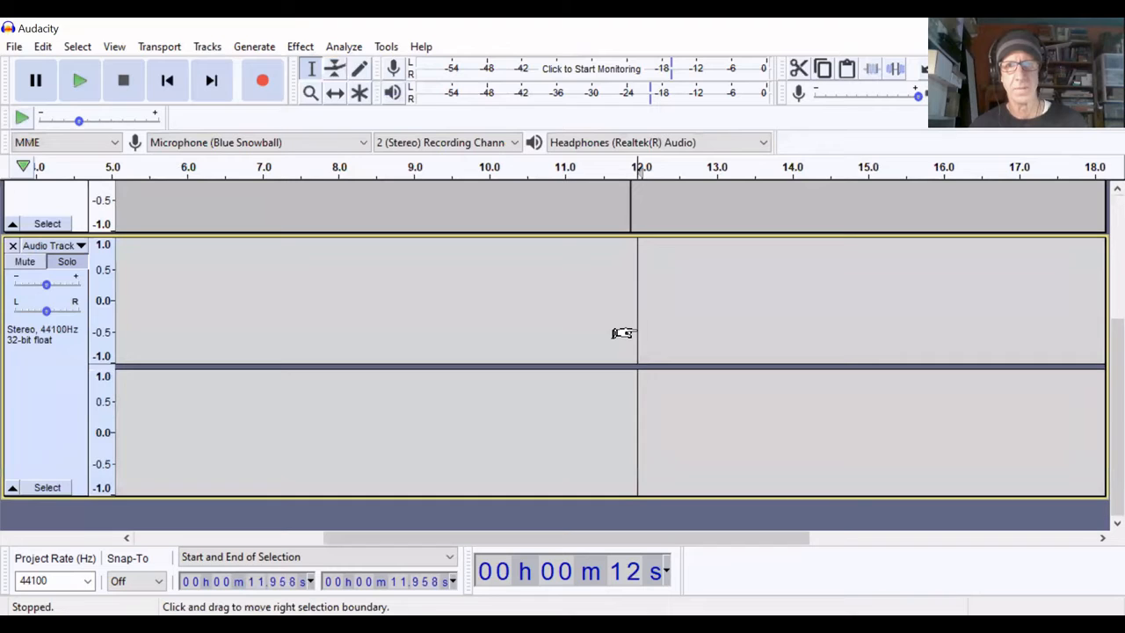
{"action": "left_click", "coordinate": [628, 320]}
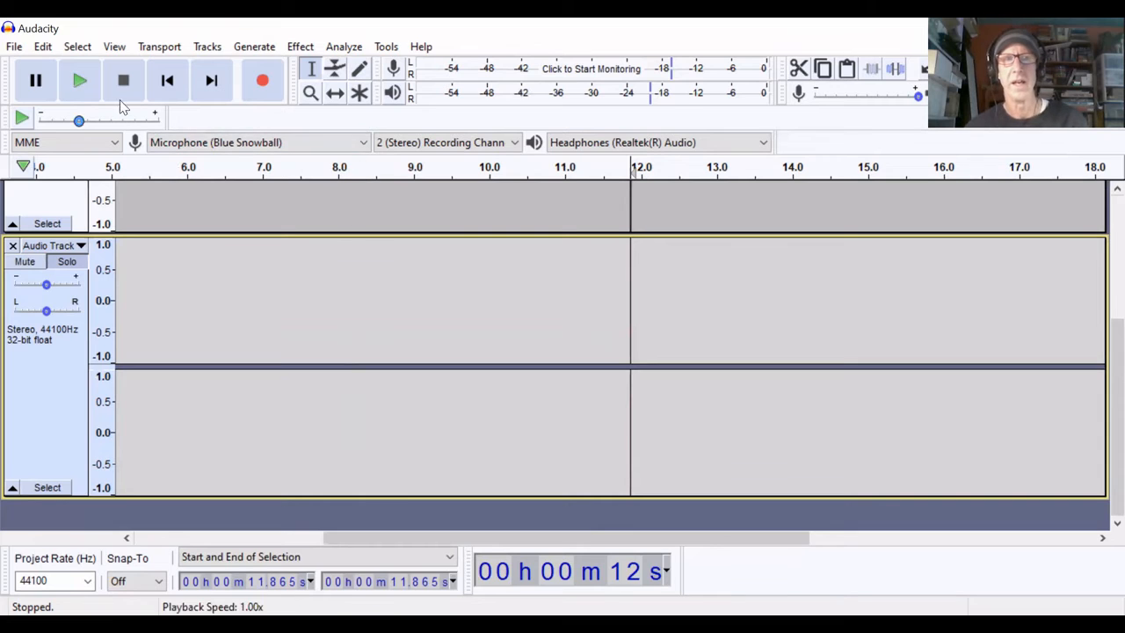
{"action": "left_click", "coordinate": [263, 81]}
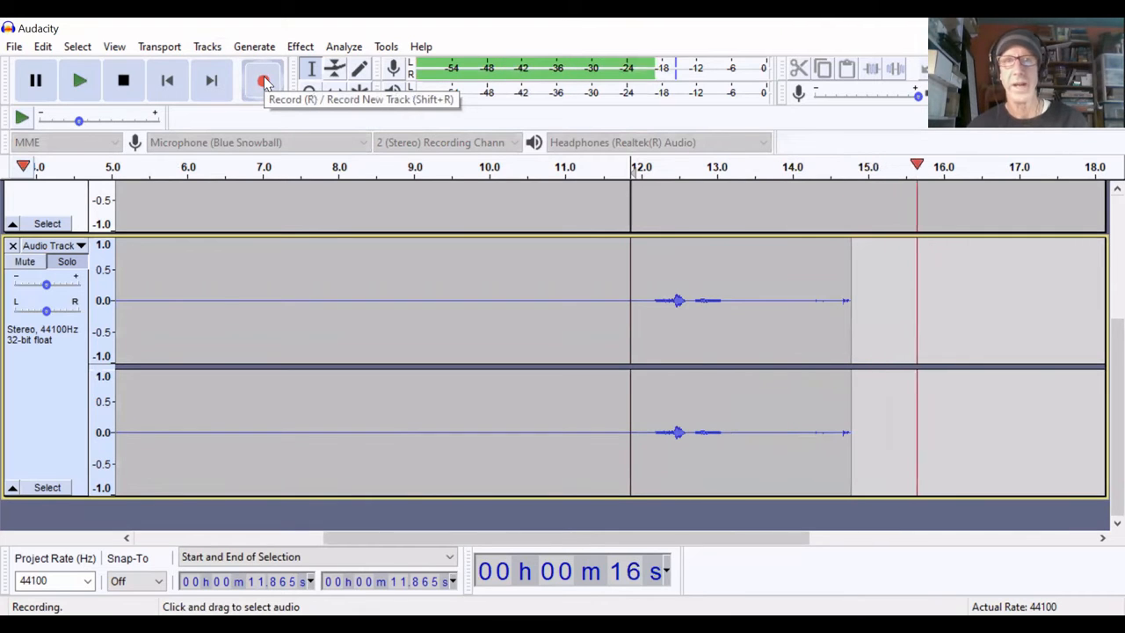
{"action": "left_click", "coordinate": [123, 80]}
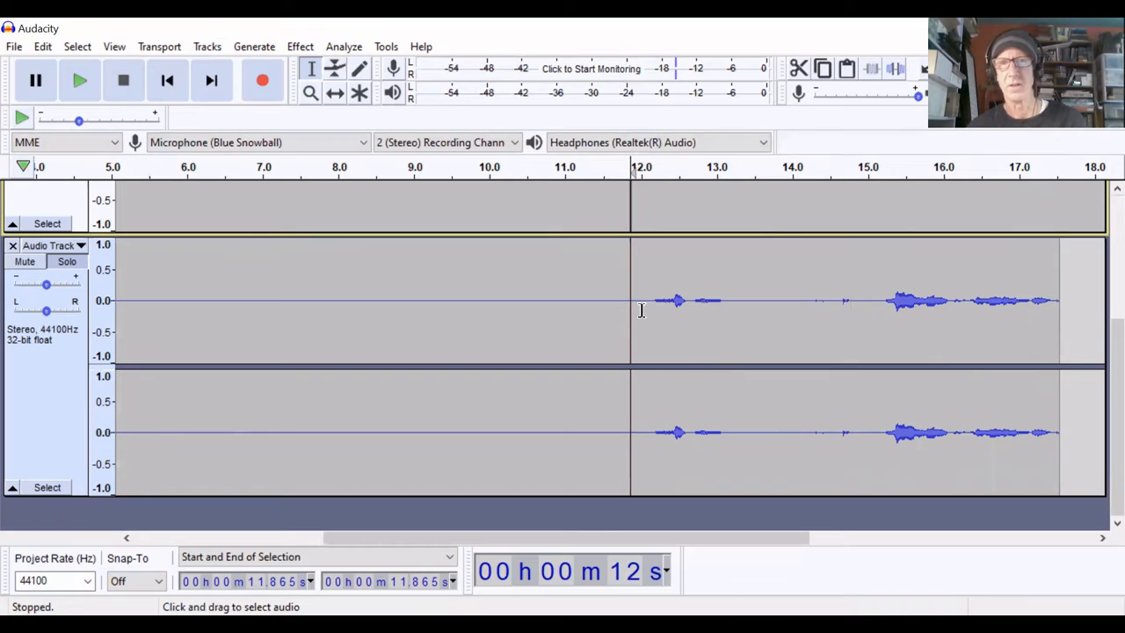
{"action": "left_click_drag", "start_coordinate": [644, 303], "coordinate": [1050, 390]}
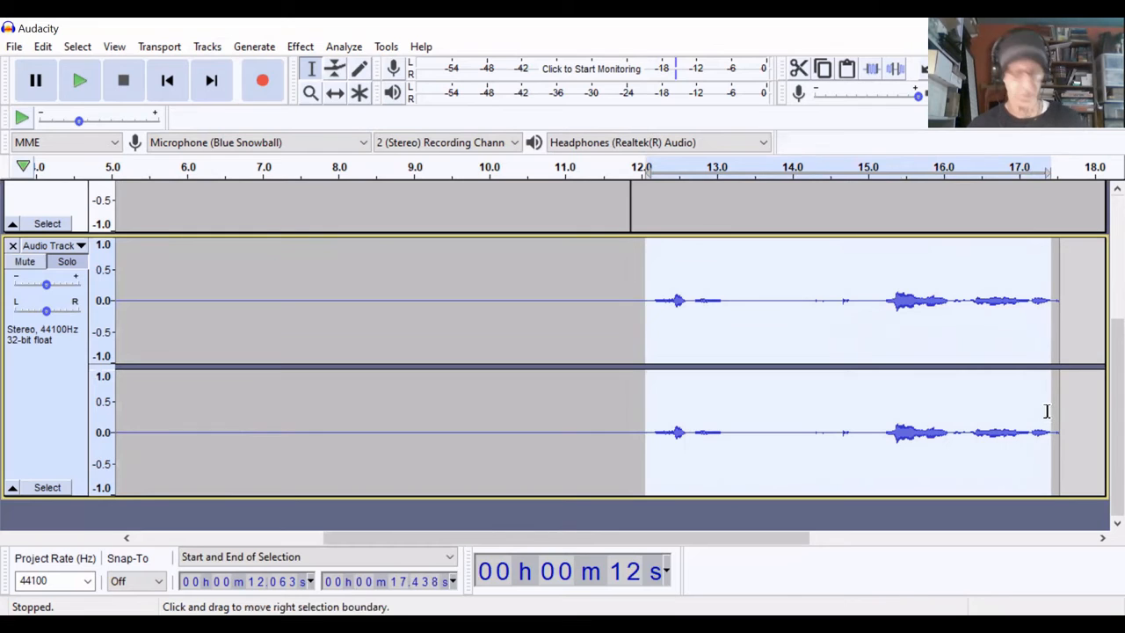
{"action": "key", "text": "Delete"}
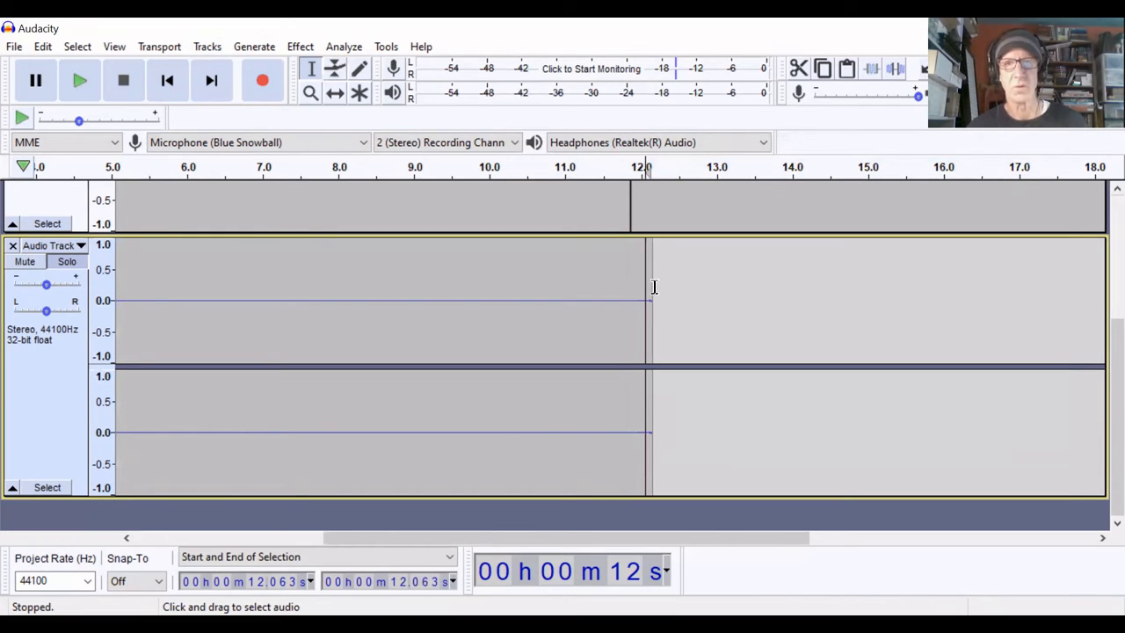
Record a replacement take on the new track and delete its unwanted end from 13.444 s to 17.043 s.
{"action": "left_click", "coordinate": [262, 88]}
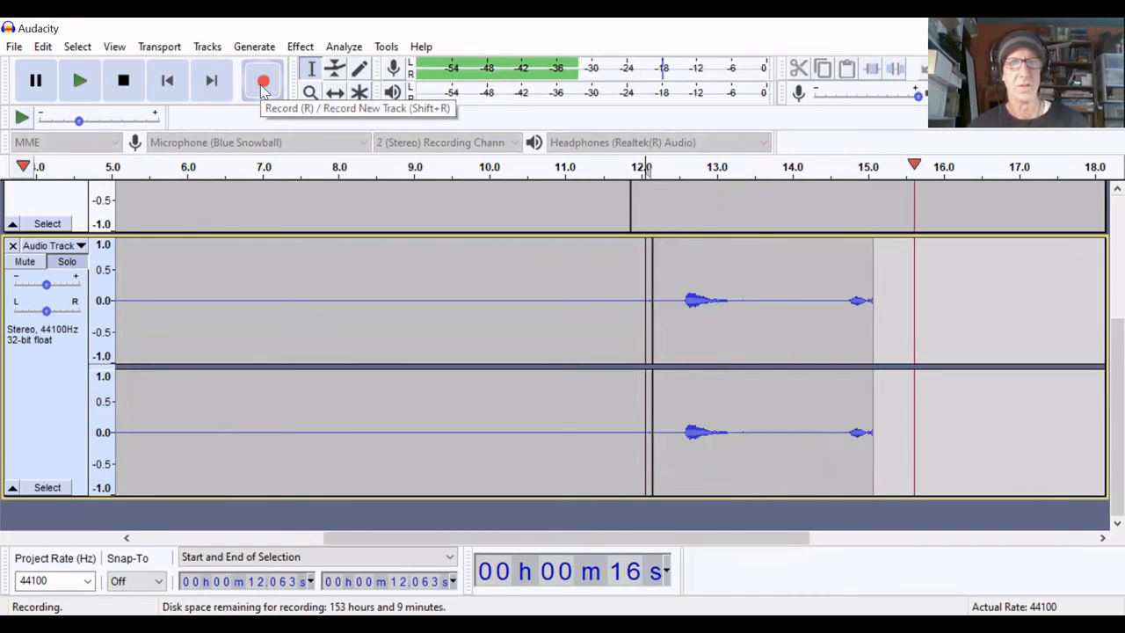
{"action": "left_click", "coordinate": [127, 93]}
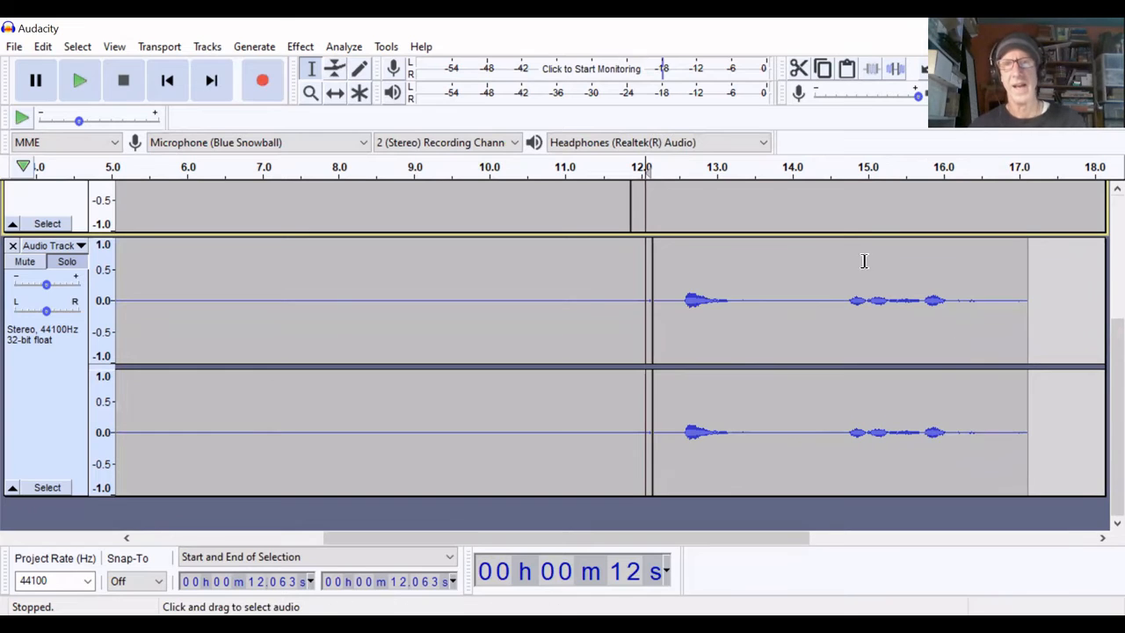
{"action": "left_click", "coordinate": [743, 301]}
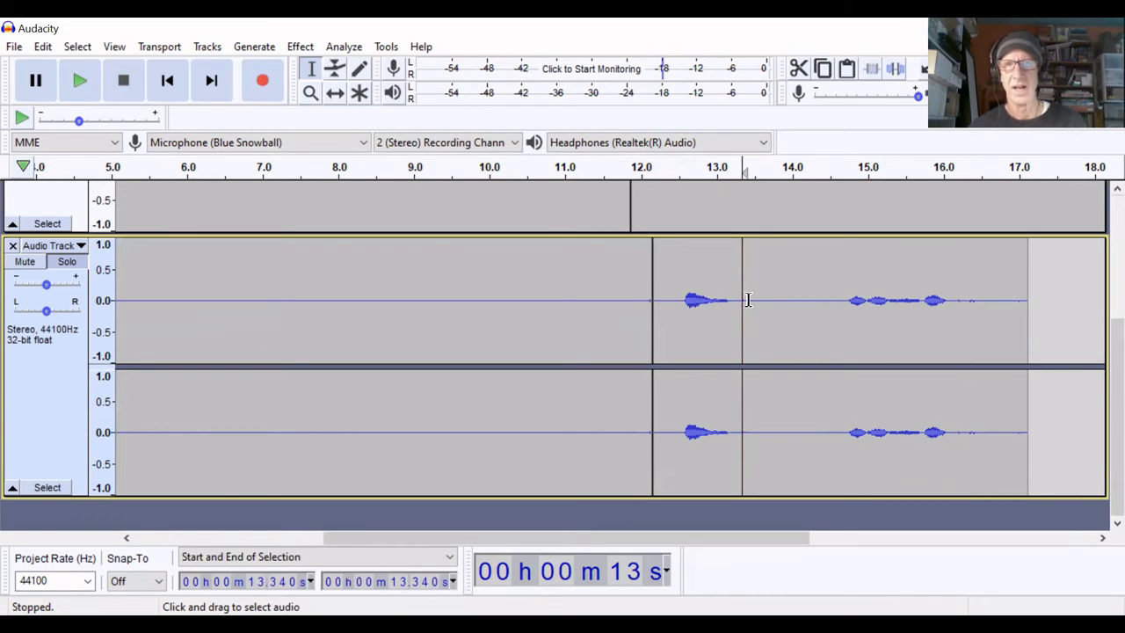
{"action": "left_click_drag", "start_coordinate": [749, 301], "coordinate": [1021, 362]}
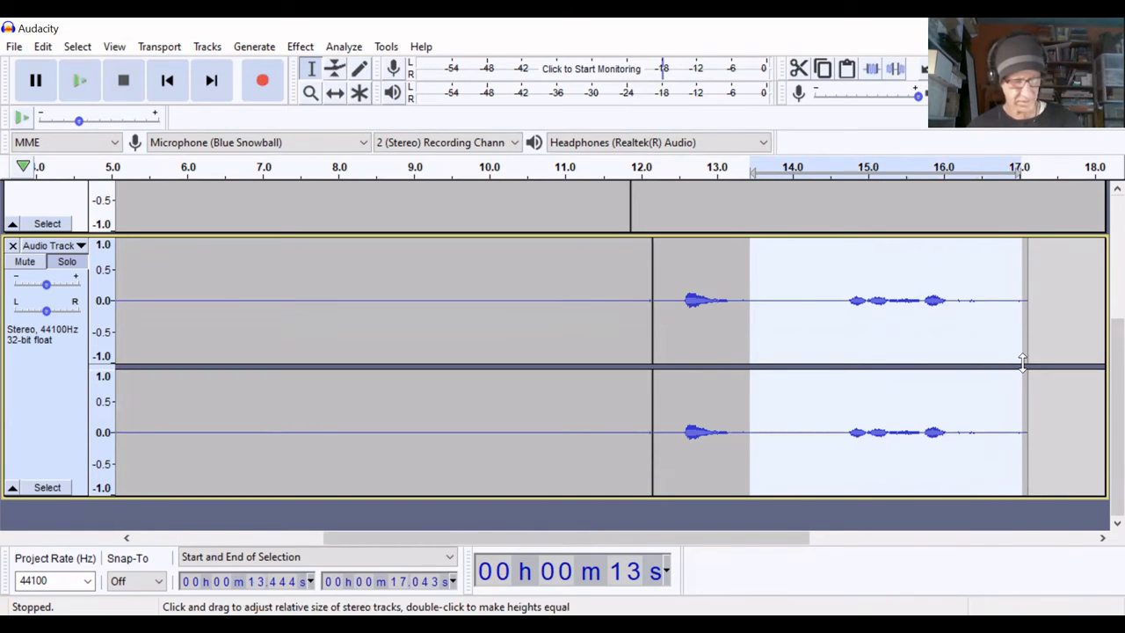
{"action": "key", "text": "Delete"}
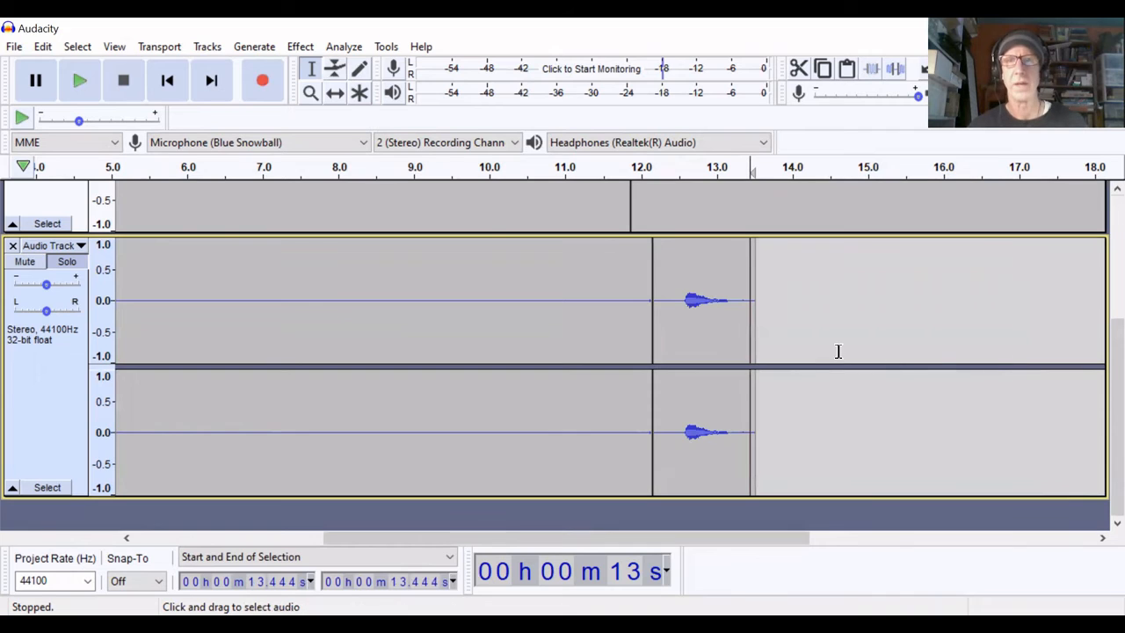
Unmute the original voice track and turn off solo on the new track.
{"action": "scroll", "coordinate": [835, 353], "scroll_direction": "up", "scroll_amount": 5}
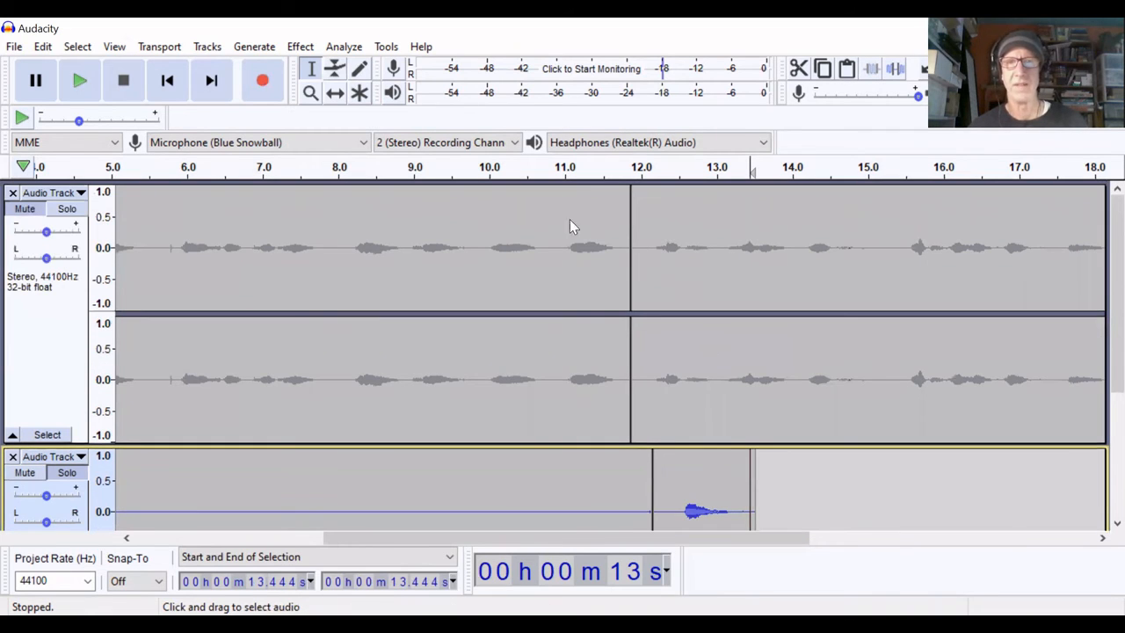
{"action": "left_click", "coordinate": [25, 209]}
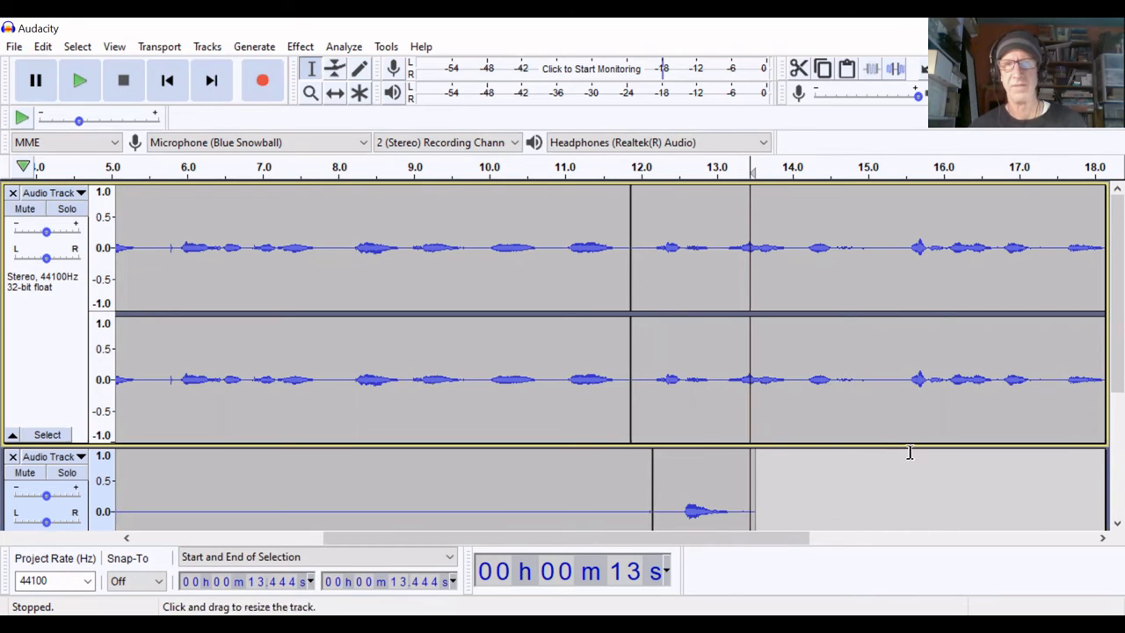
{"action": "scroll", "coordinate": [919, 492], "scroll_direction": "down", "scroll_amount": 1}
{"action": "scroll", "coordinate": [919, 492], "scroll_direction": "up", "scroll_amount": 1}
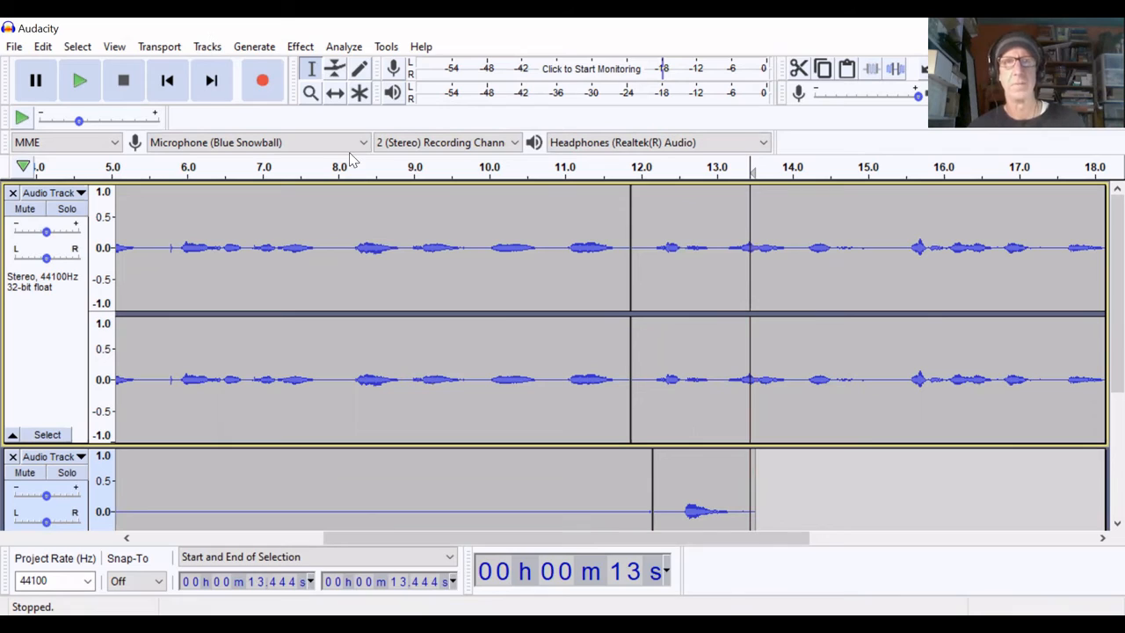
Move the second clip of the original track later with the Time Shift Tool, starting at about 13.8 s.
{"action": "left_click", "coordinate": [334, 93]}
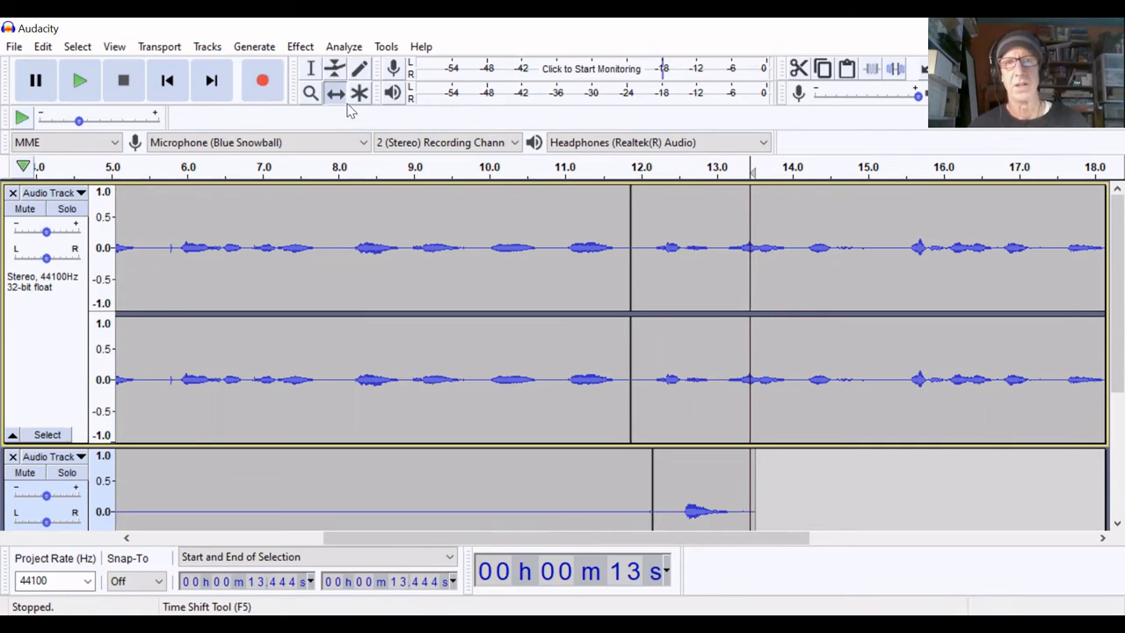
{"action": "left_click_drag", "start_coordinate": [802, 275], "coordinate": [949, 290]}
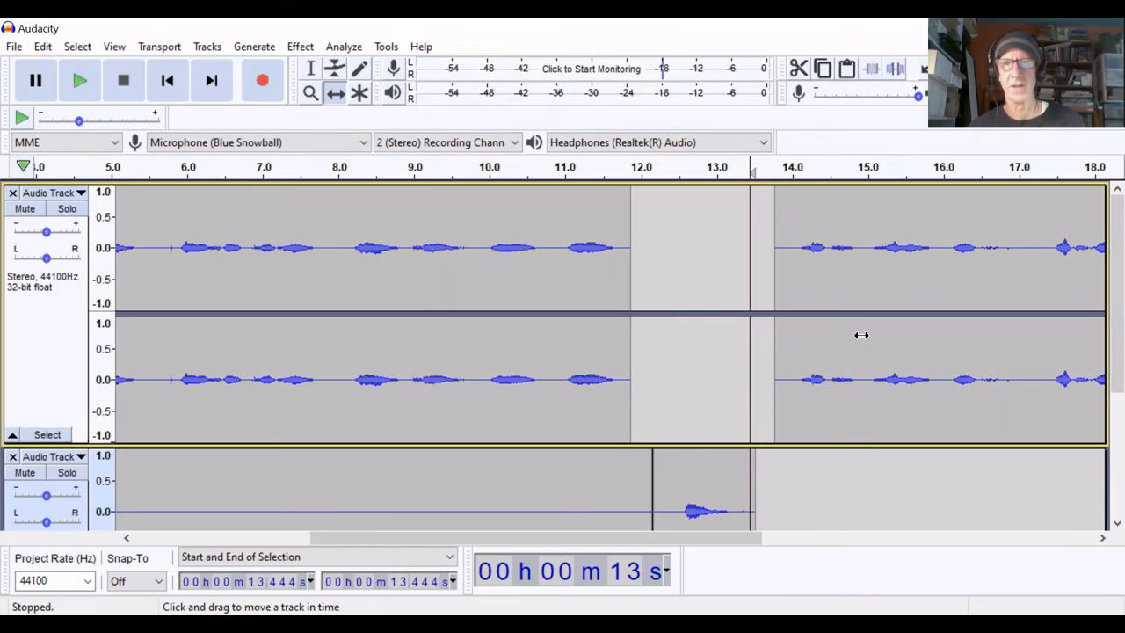
Shift the original track's second clip earlier to meet the new take's end at about 13.5 s, and play back from 5.503 s.
{"action": "left_click_drag", "start_coordinate": [862, 337], "coordinate": [846, 327]}
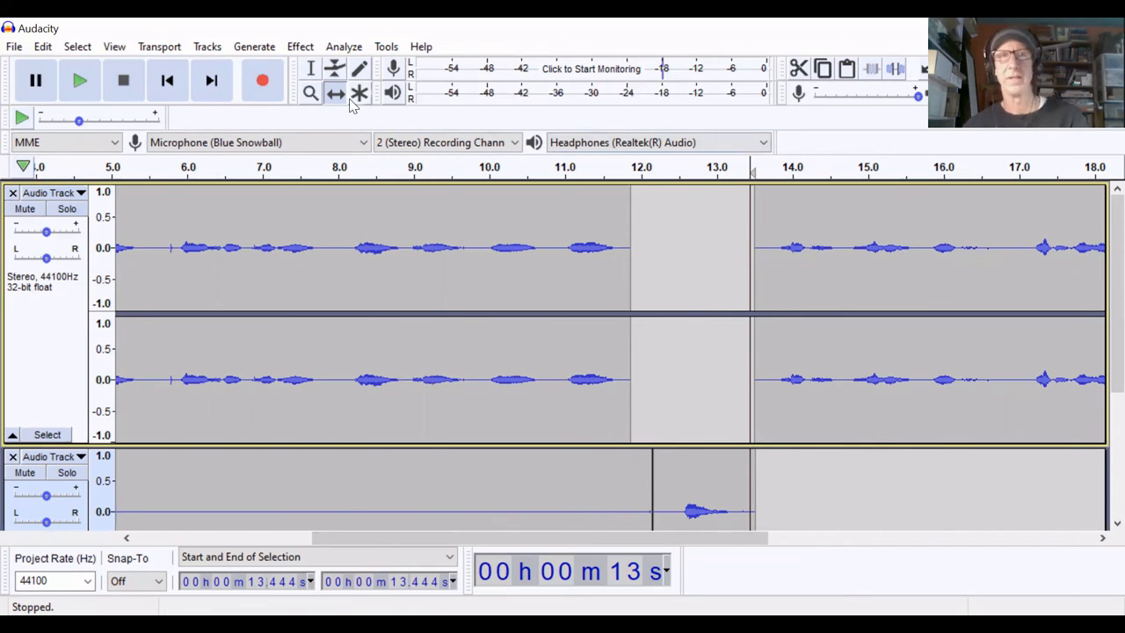
{"action": "left_click", "coordinate": [310, 70]}
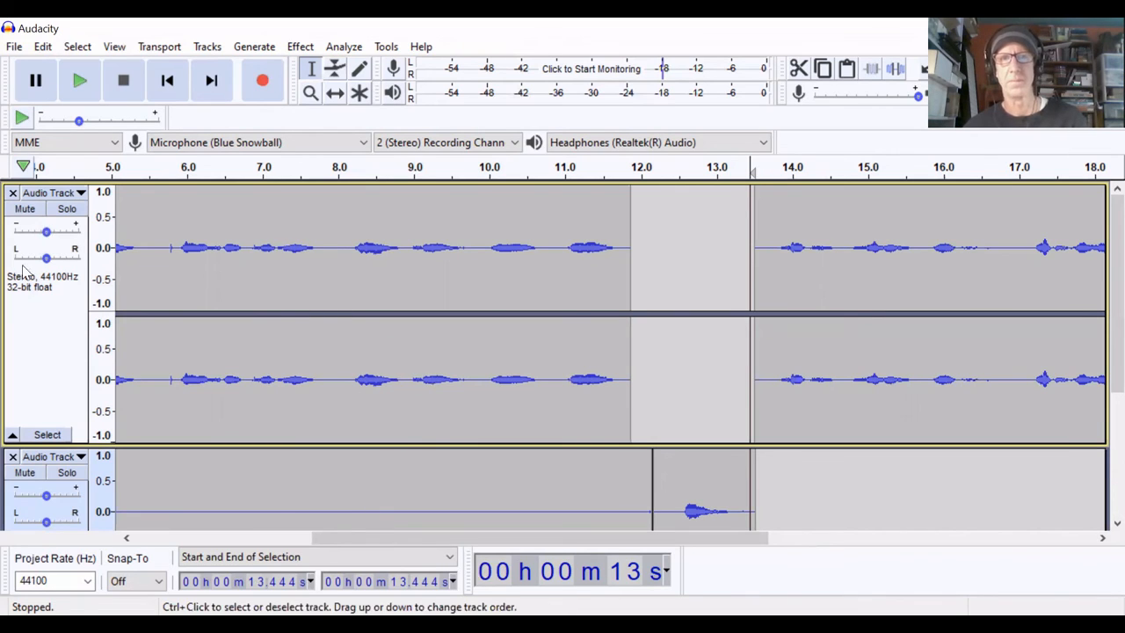
{"action": "left_click", "coordinate": [150, 247]}
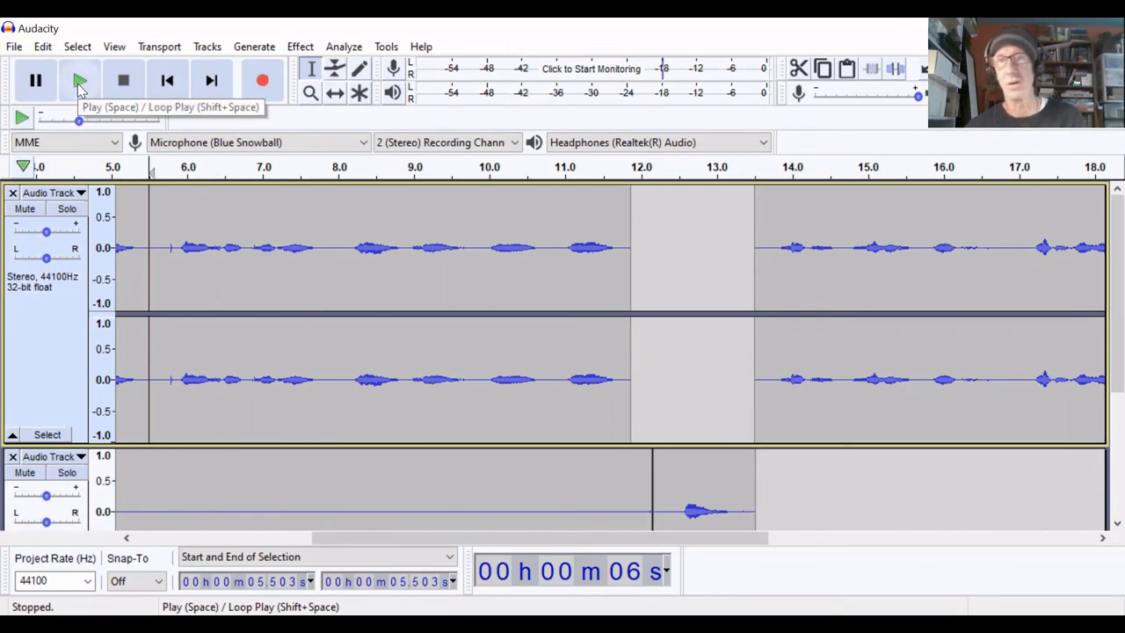
{"action": "left_click", "coordinate": [79, 84]}
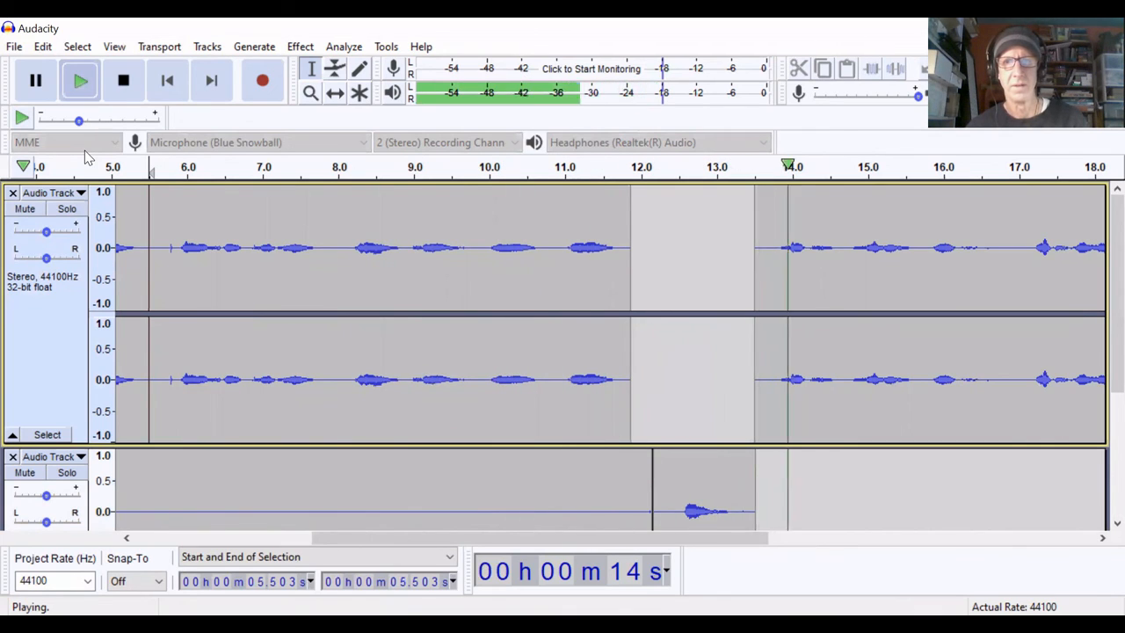
{"action": "left_click", "coordinate": [123, 80]}
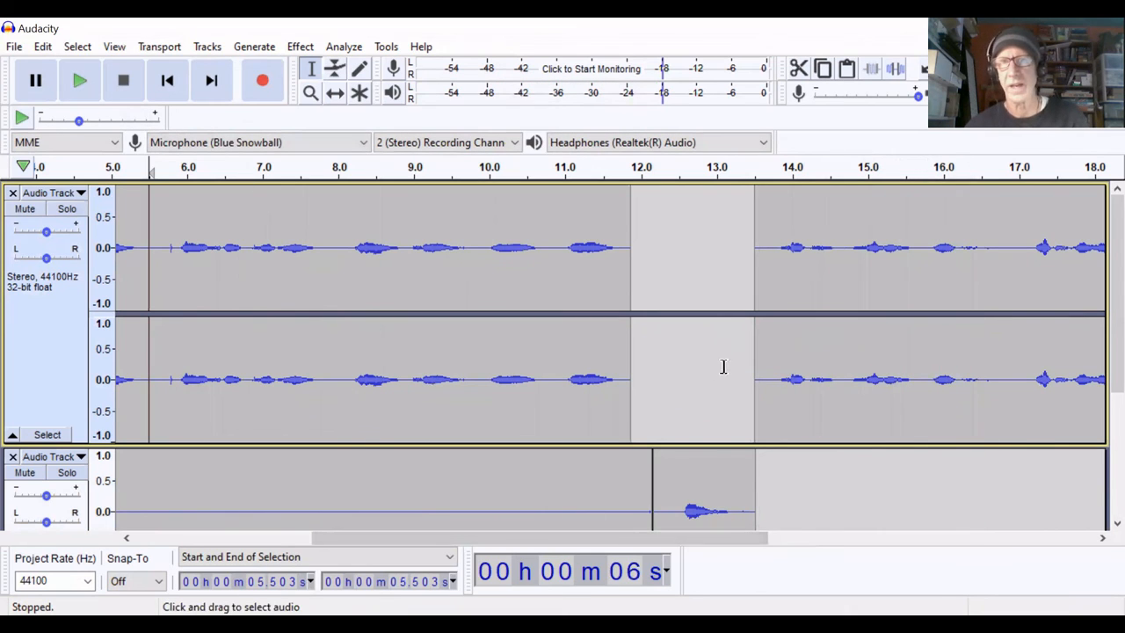
Delete the silent stretch from 11.935 s to 12.399 s before the spoken word in the new track.
{"action": "scroll", "coordinate": [815, 415], "scroll_direction": "down", "scroll_amount": 1}
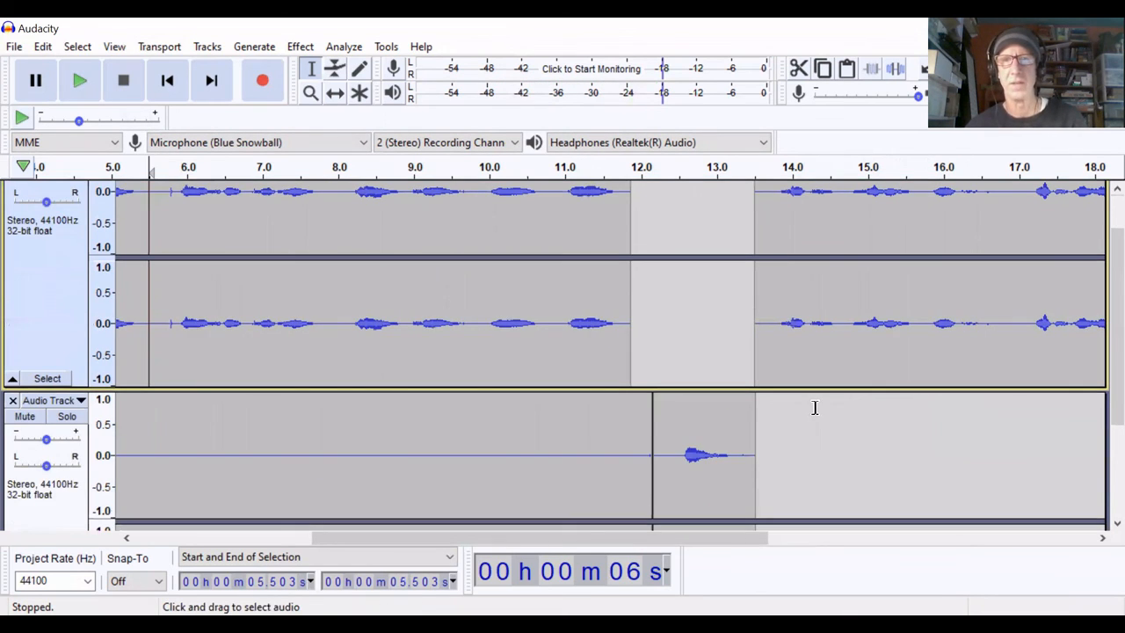
{"action": "left_click", "coordinate": [669, 453]}
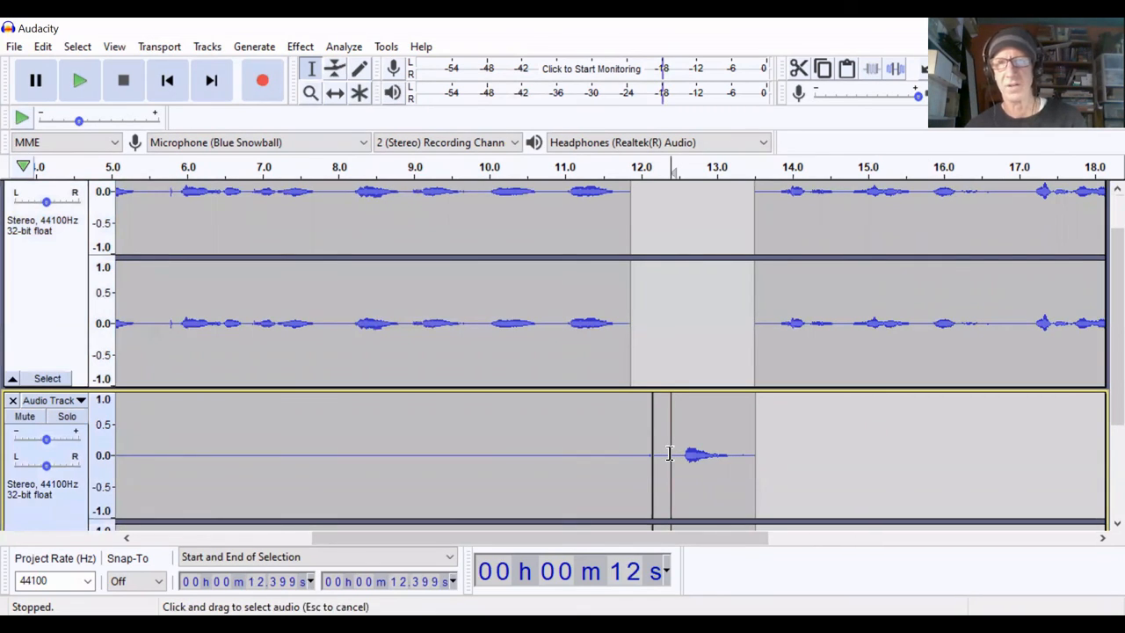
{"action": "left_click_drag", "start_coordinate": [669, 454], "coordinate": [636, 444]}
{"action": "scroll", "coordinate": [636, 444], "scroll_direction": "down", "scroll_amount": 3}
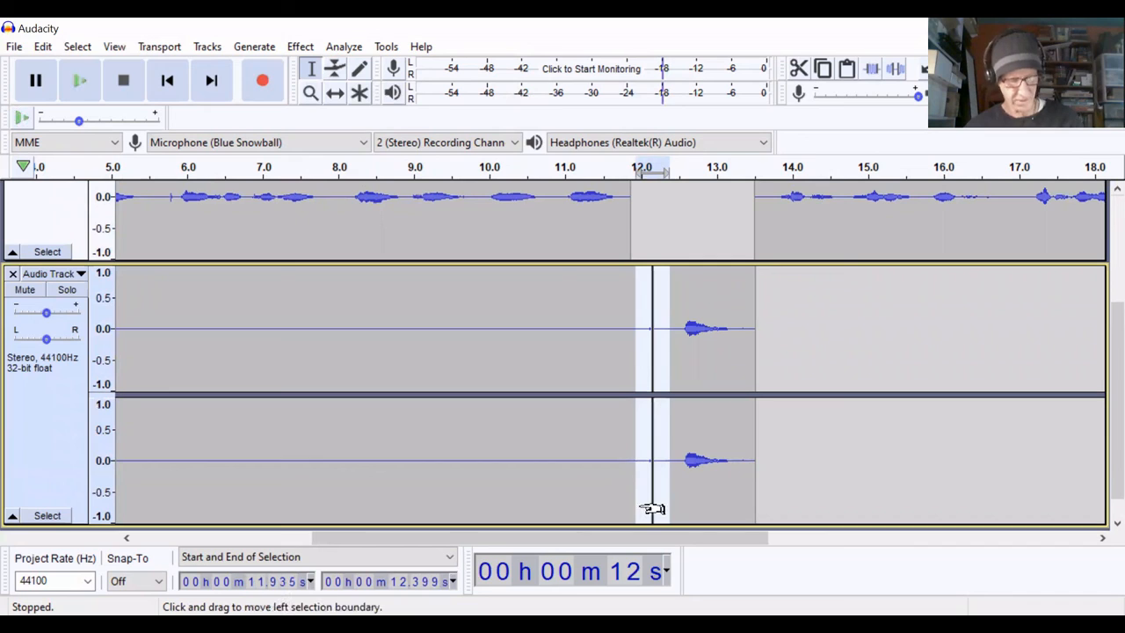
{"action": "key", "text": "Delete"}
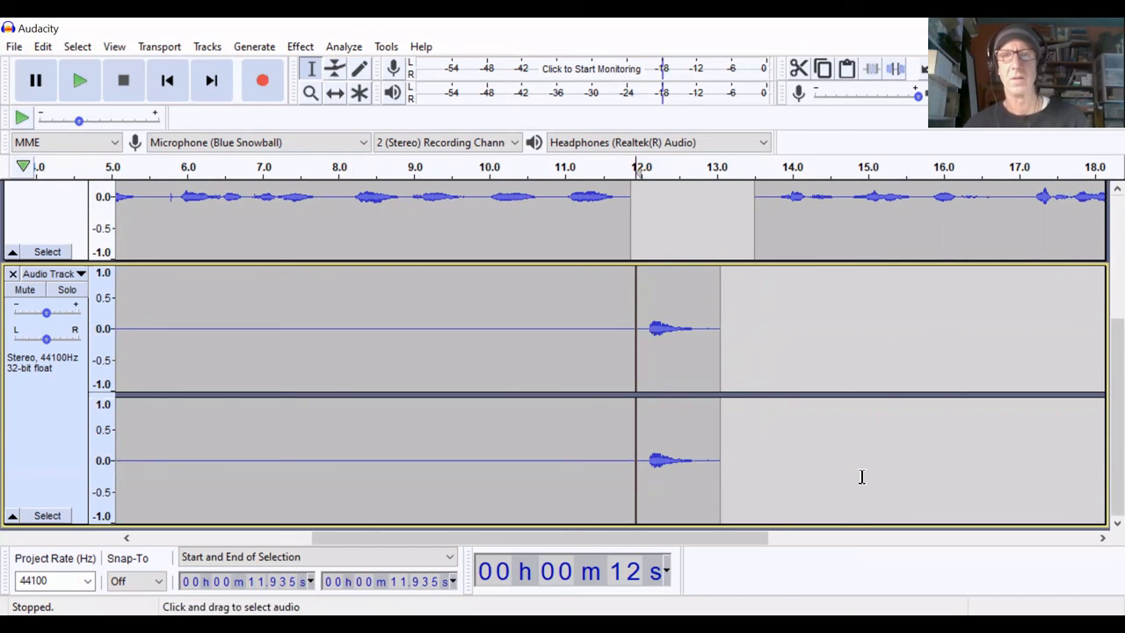
Shift the original track's second clip earlier to align with the shortened take's end at about 13.0 s, and return to the Selection Tool.
{"action": "scroll", "coordinate": [858, 474], "scroll_direction": "up", "scroll_amount": 2}
{"action": "scroll", "coordinate": [859, 474], "scroll_direction": "up", "scroll_amount": 2}
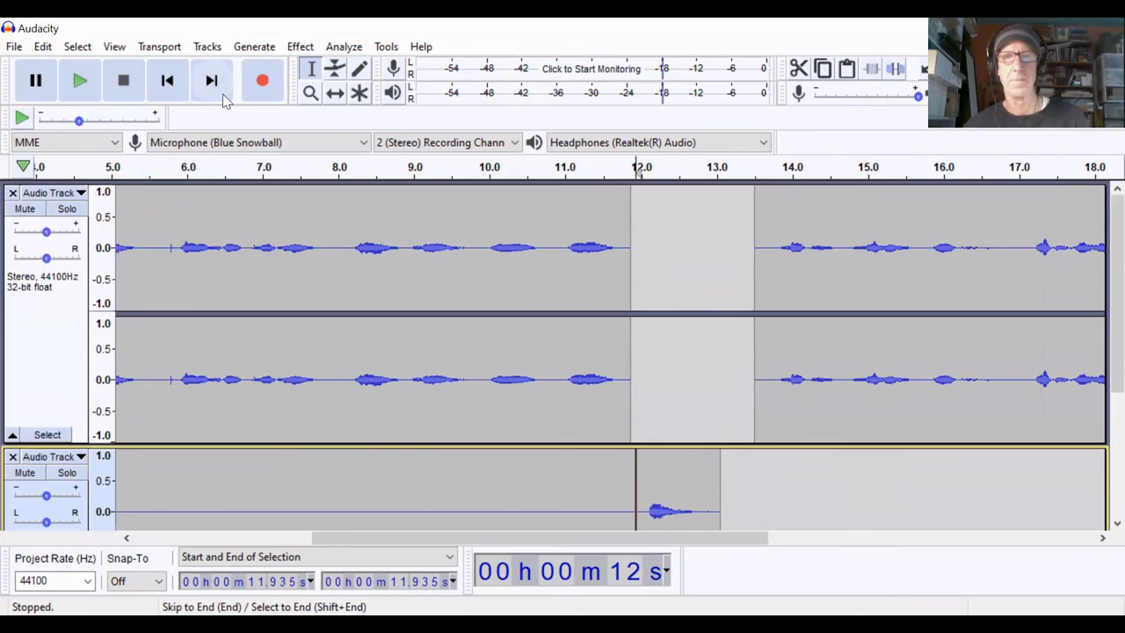
{"action": "left_click", "coordinate": [335, 93]}
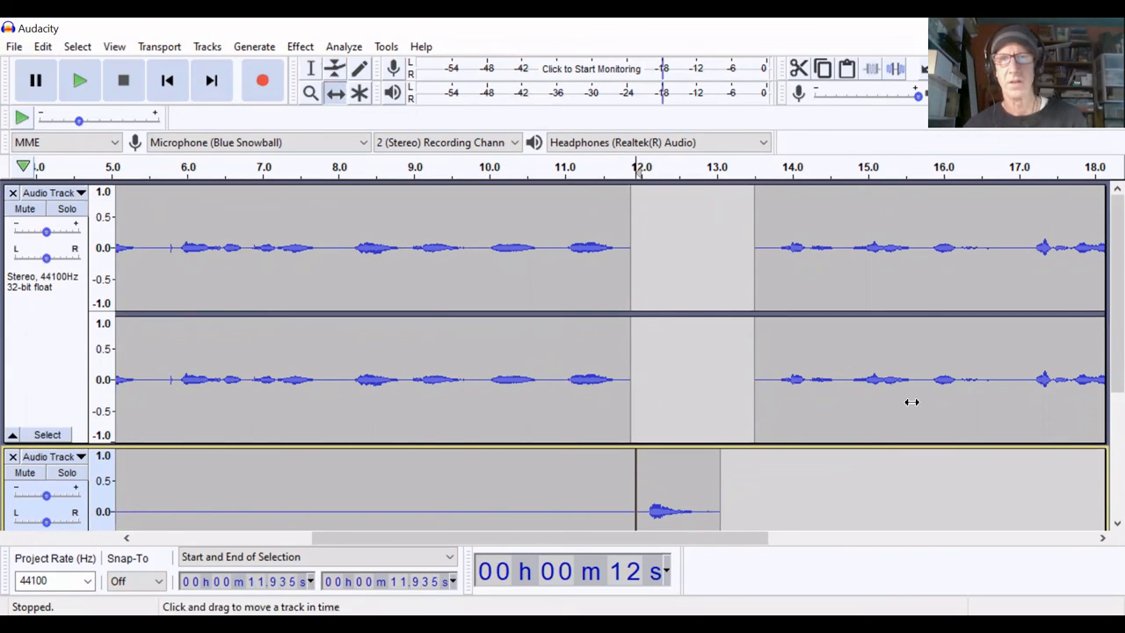
{"action": "left_click", "coordinate": [920, 332]}
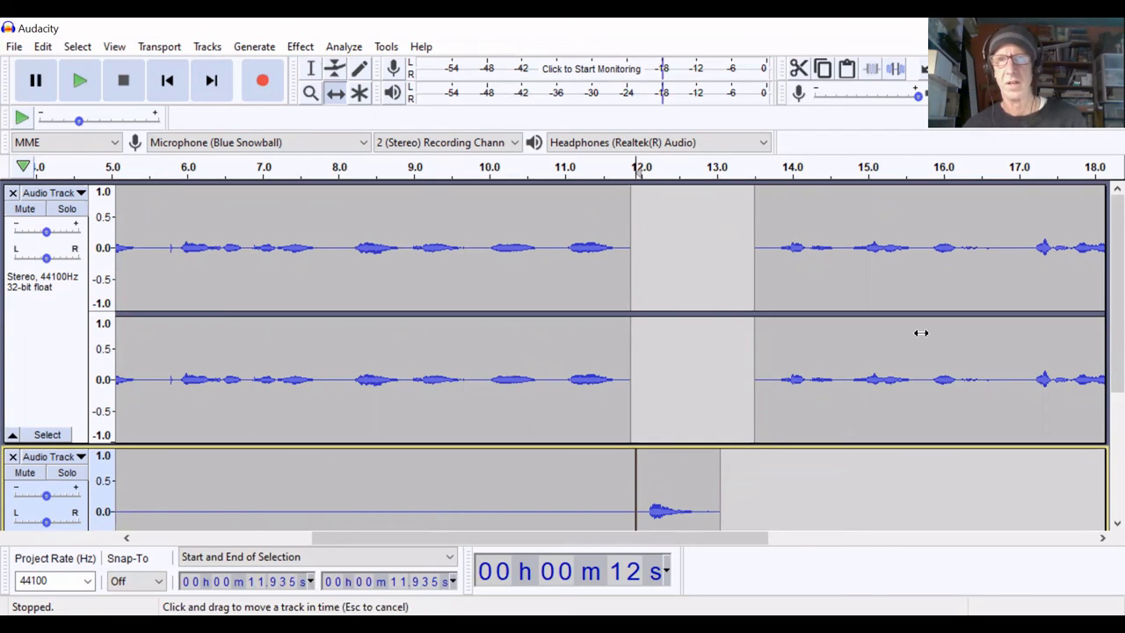
{"action": "left_click_drag", "start_coordinate": [921, 333], "coordinate": [891, 317]}
{"action": "left_click_drag", "start_coordinate": [890, 316], "coordinate": [886, 314]}
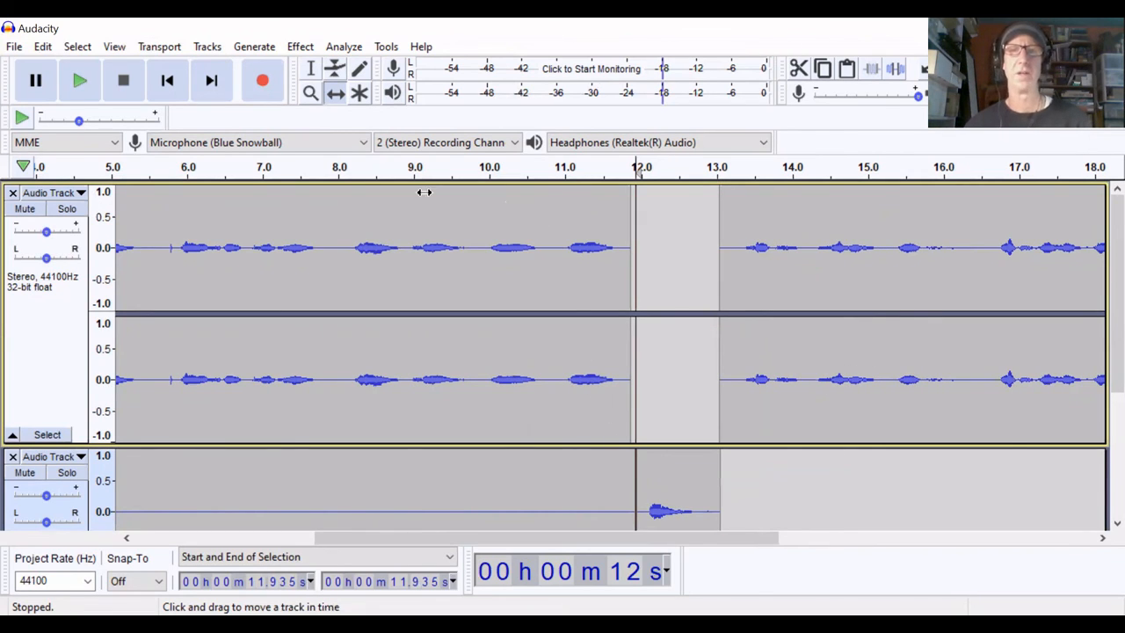
{"action": "left_click", "coordinate": [311, 70]}
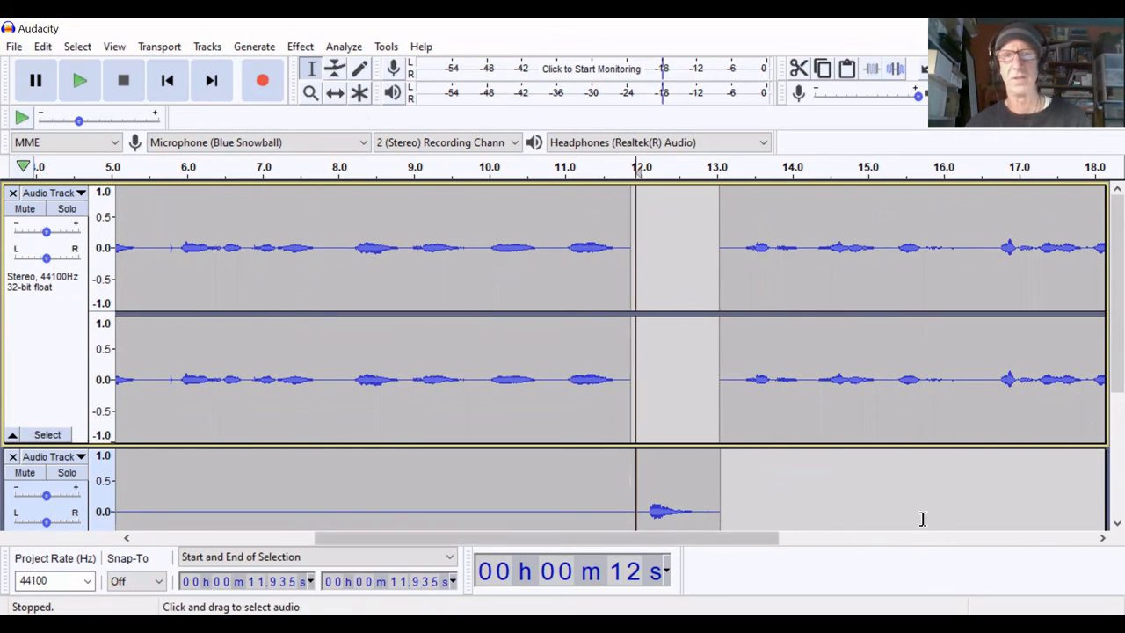
{"action": "scroll", "coordinate": [945, 485], "scroll_direction": "down", "scroll_amount": 3}
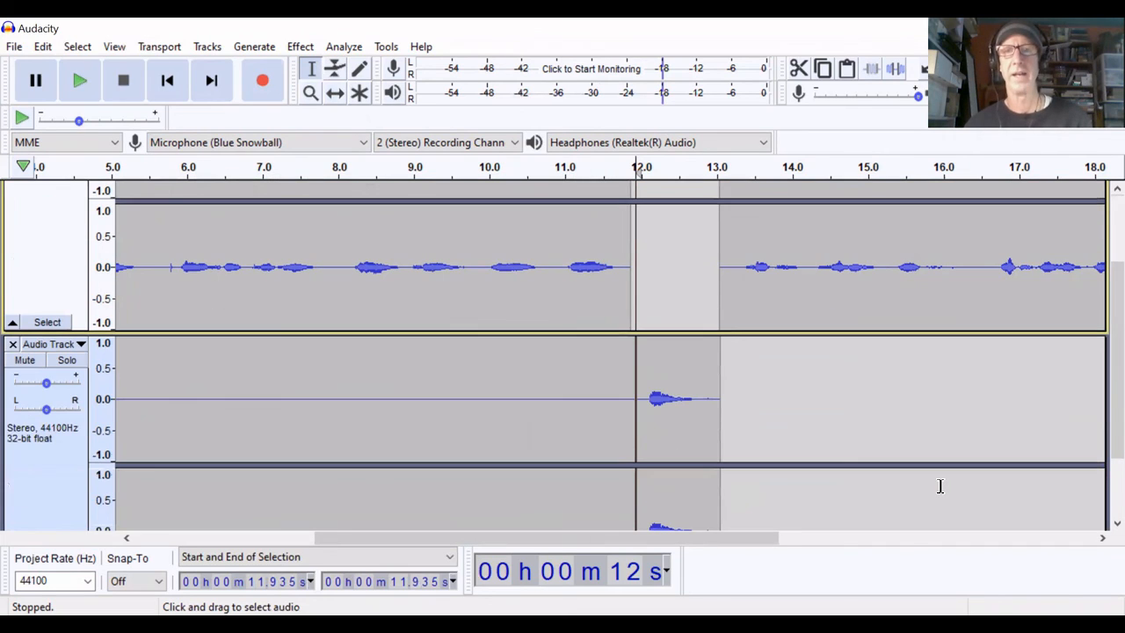